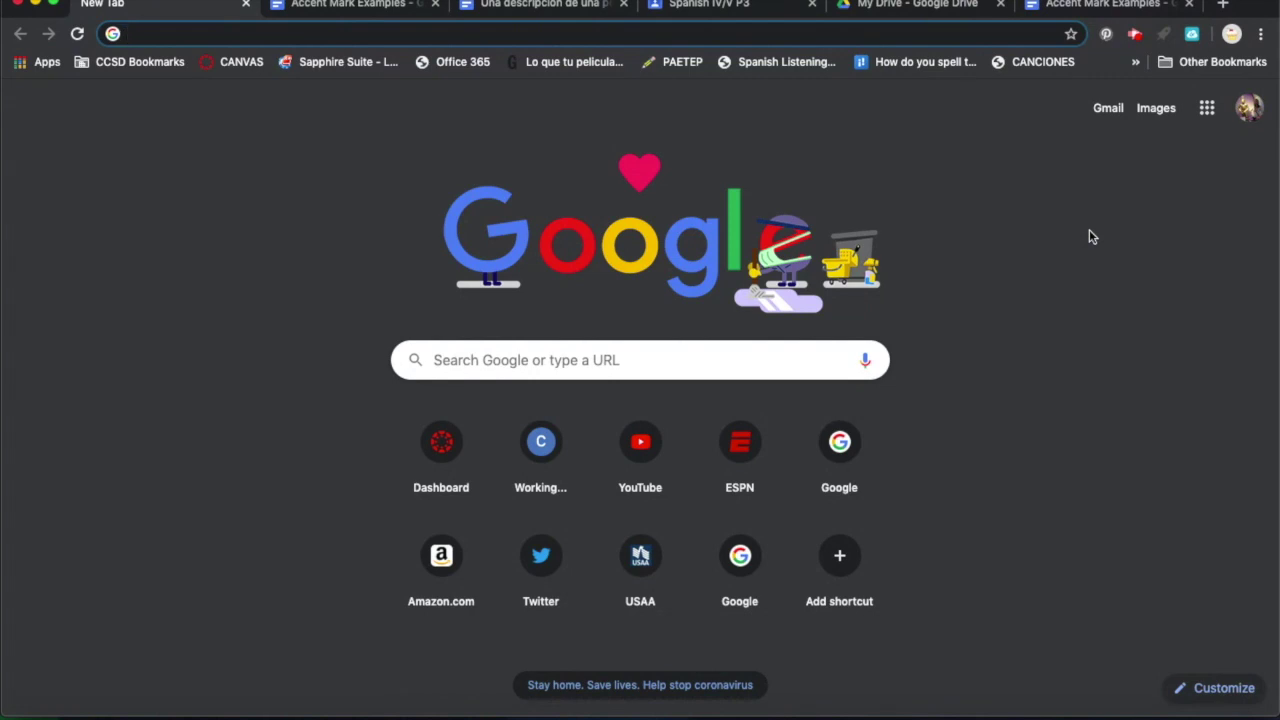
Switch to the Accent Mark Examples document tab in Chrome.
left_click(310, 6)
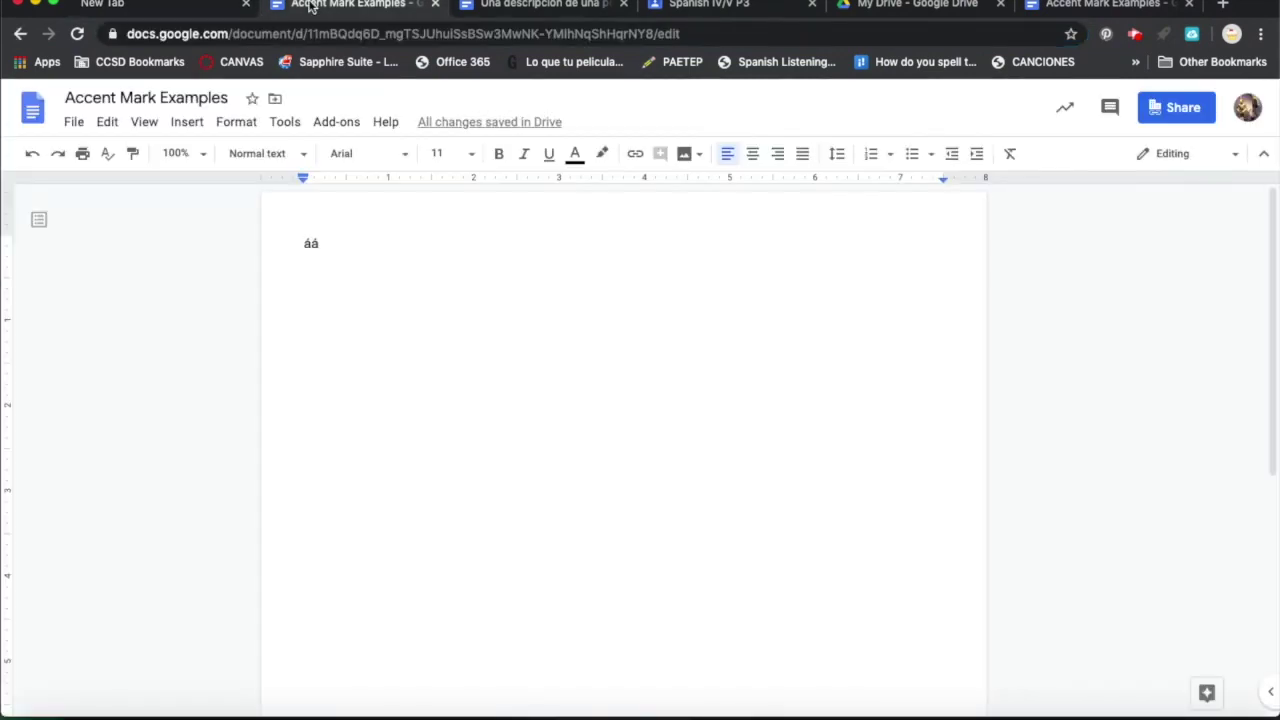
Replace the existing áá with a single lowercase á on the first line.
left_click_drag(321, 245, 284, 240)
key("BackSpace")
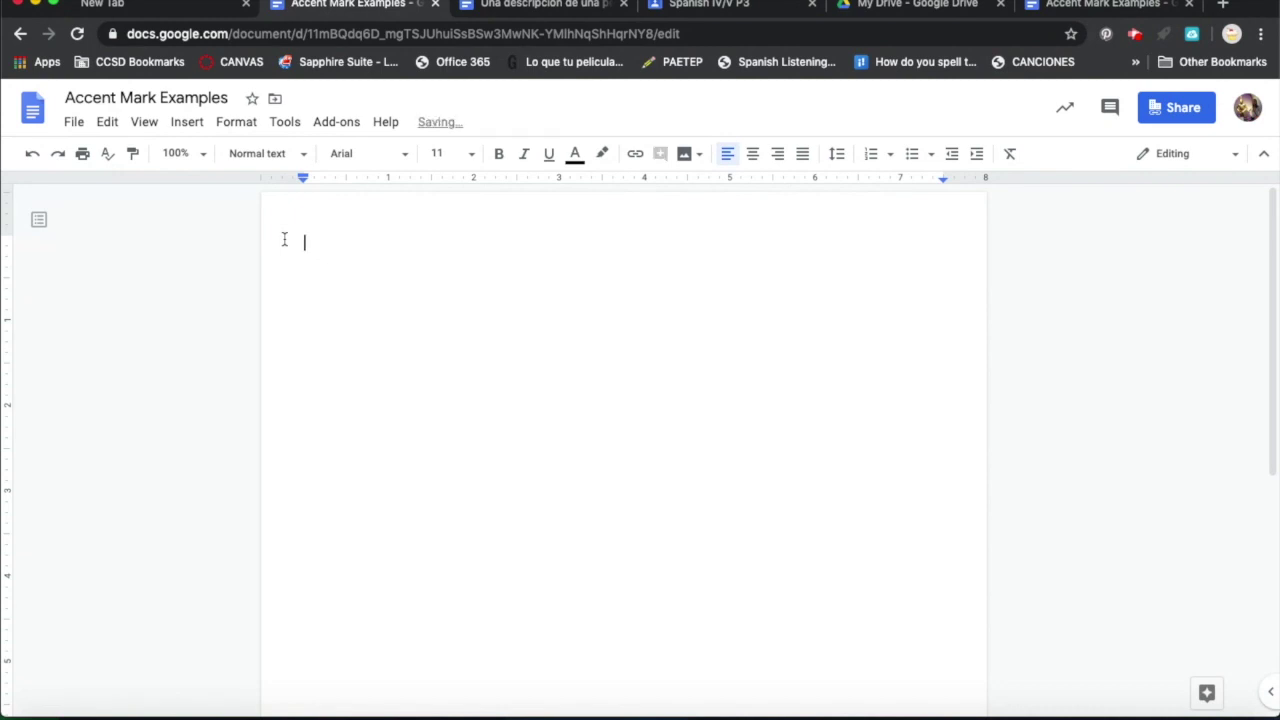
key("alt+e")
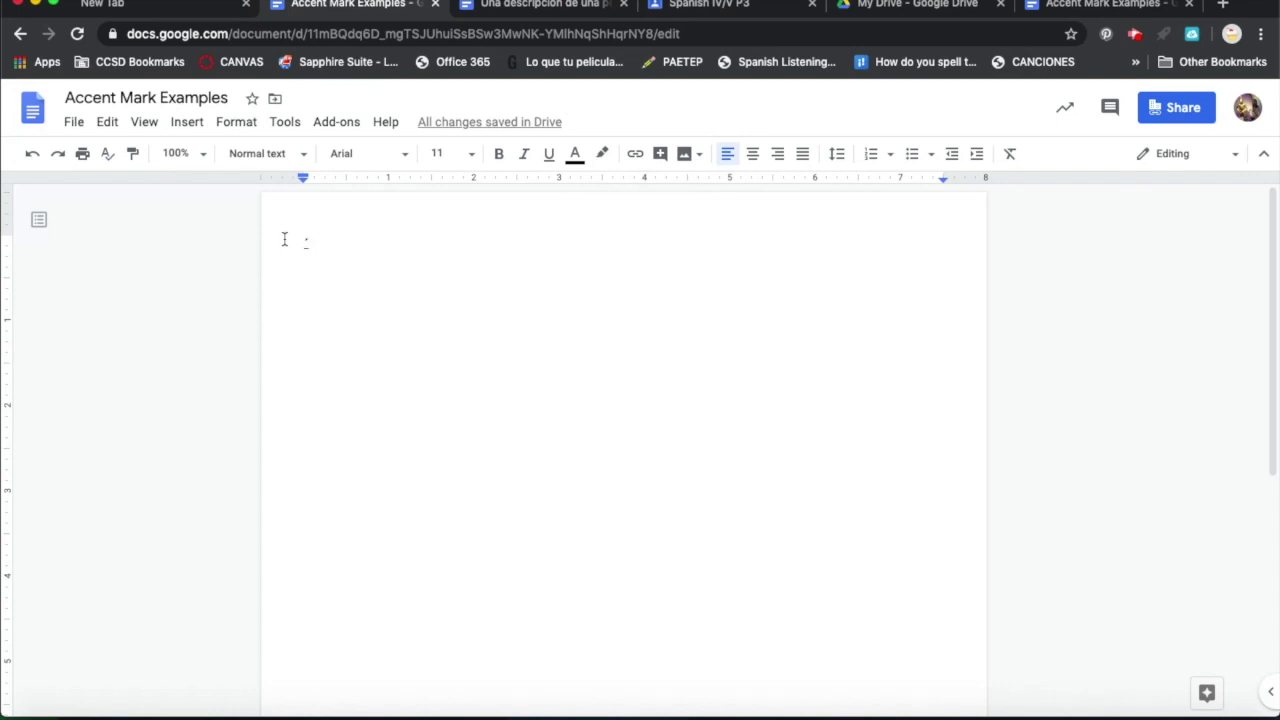
type("a")
key("BackSpace")
type("Á")
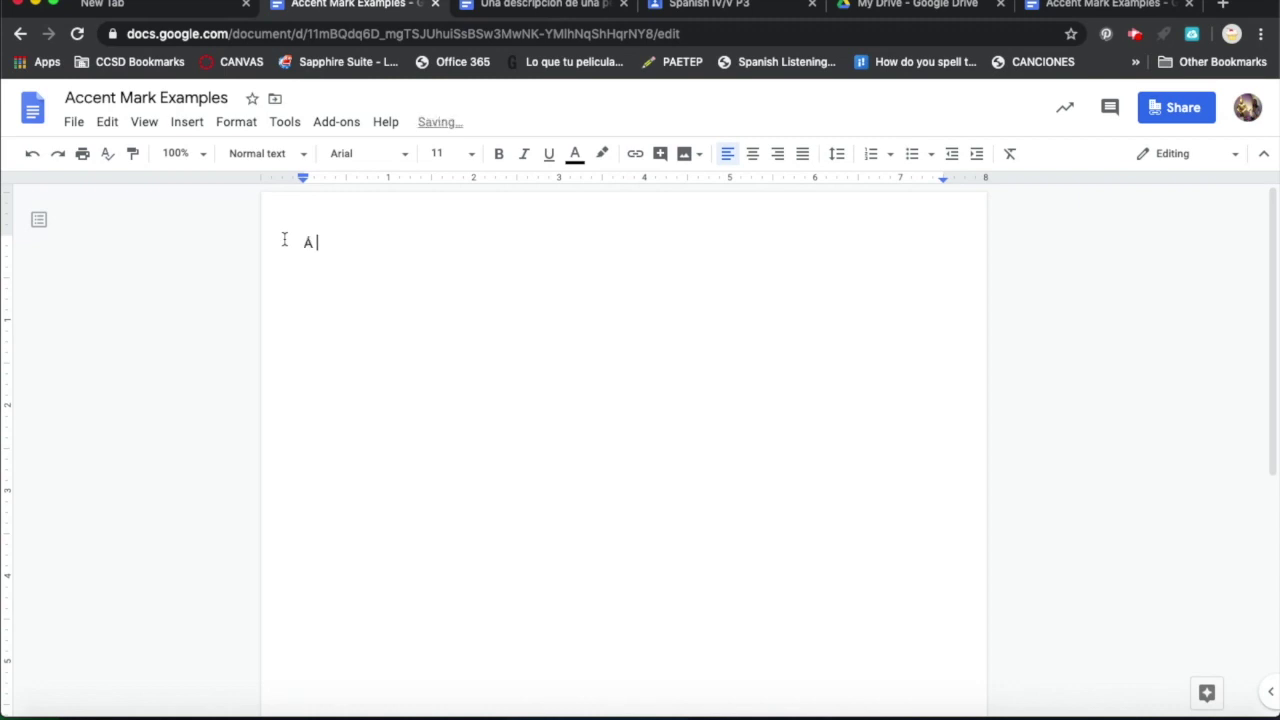
key("BackSpace")
type("á")
key("Return")
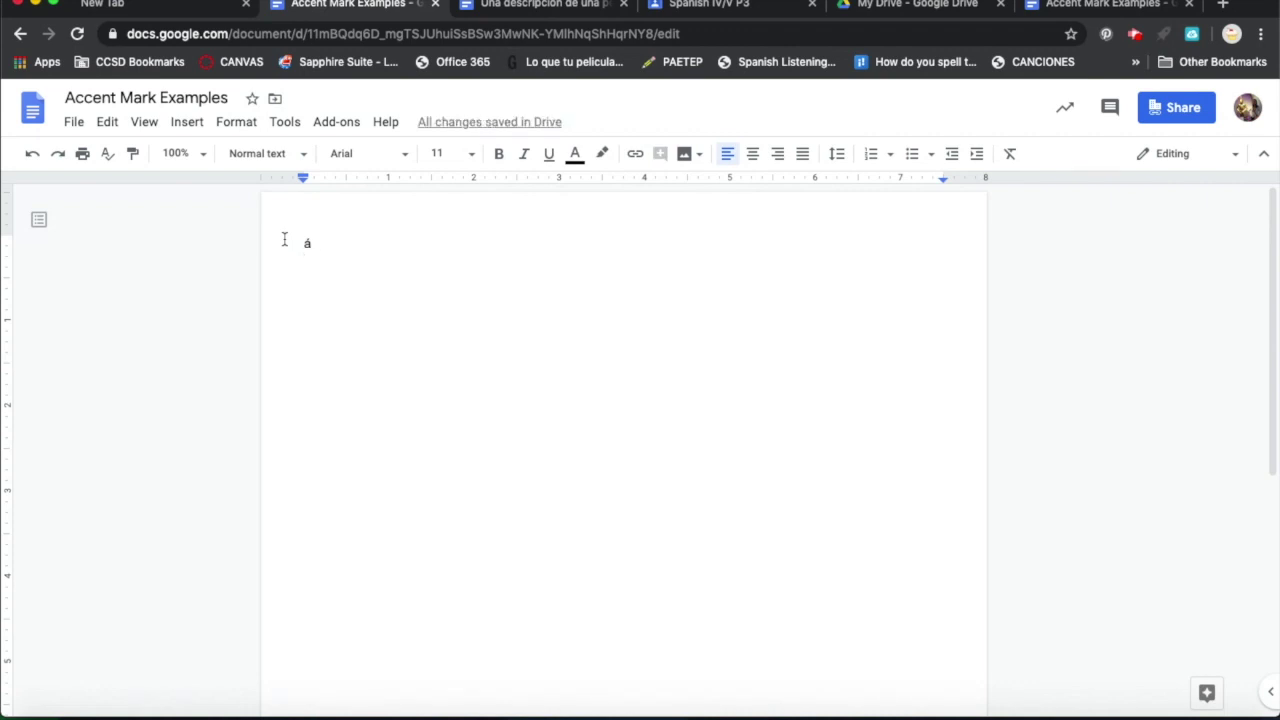
Type a capital Á on the next line using the Option+E accent.
key("alt+e")
type("A")
key("Return")
Type ñ, Ñ and ¡¿ on separate lines, followed by two blank lines.
type("¡n")
key("Return")
key("alt+e")
type("N")
key("Return")
type("í")
type("¿")
key("Return")
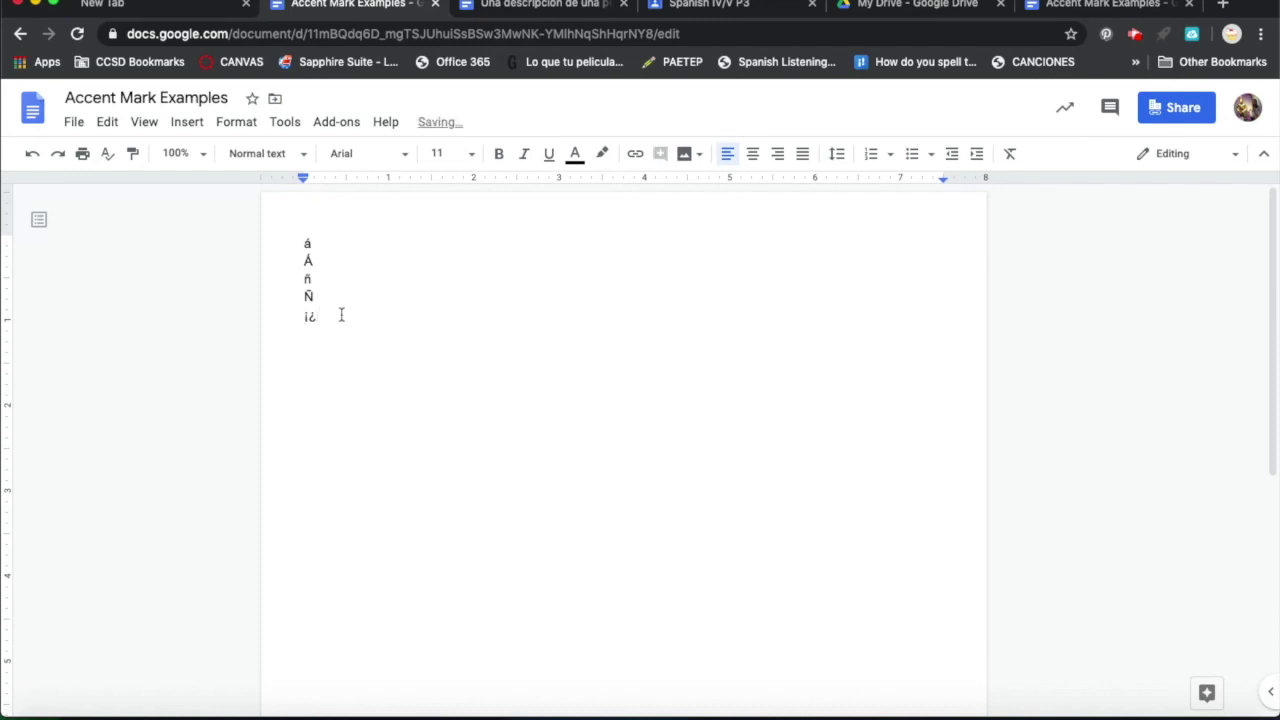
key("Return")
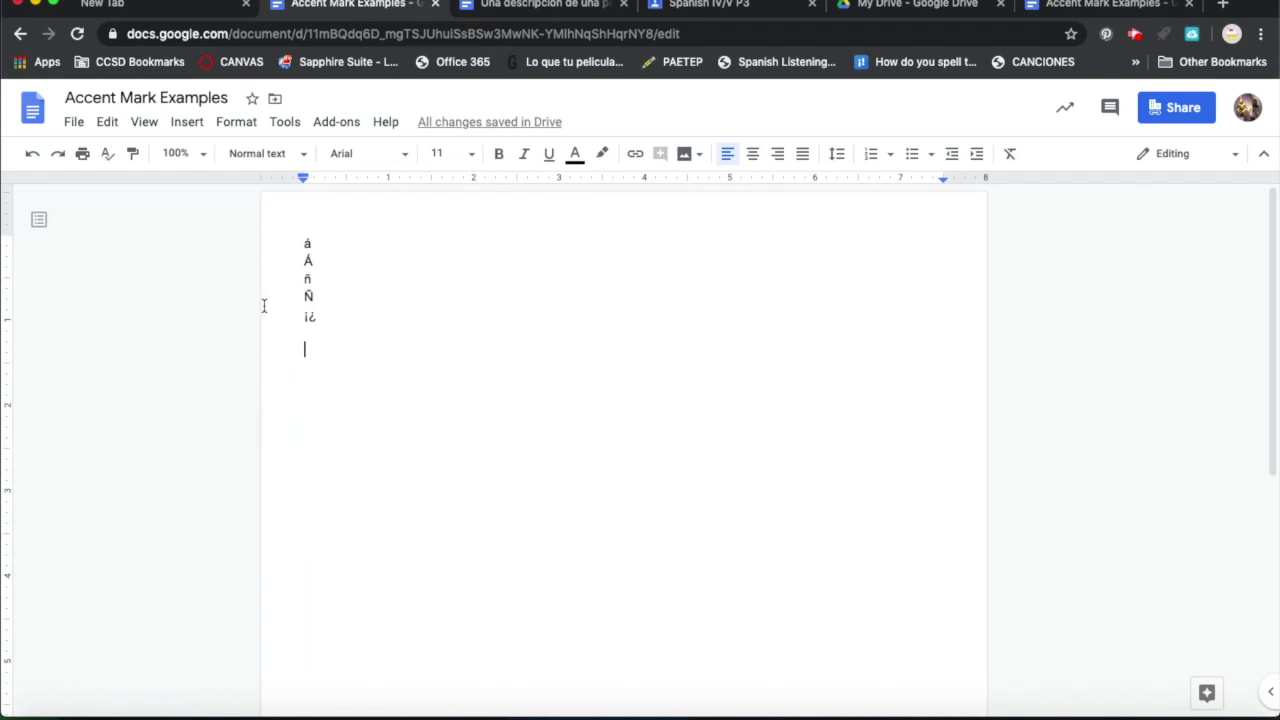
Insert é from Special characters by searching 'e', then clear the search box.
left_click(188, 124)
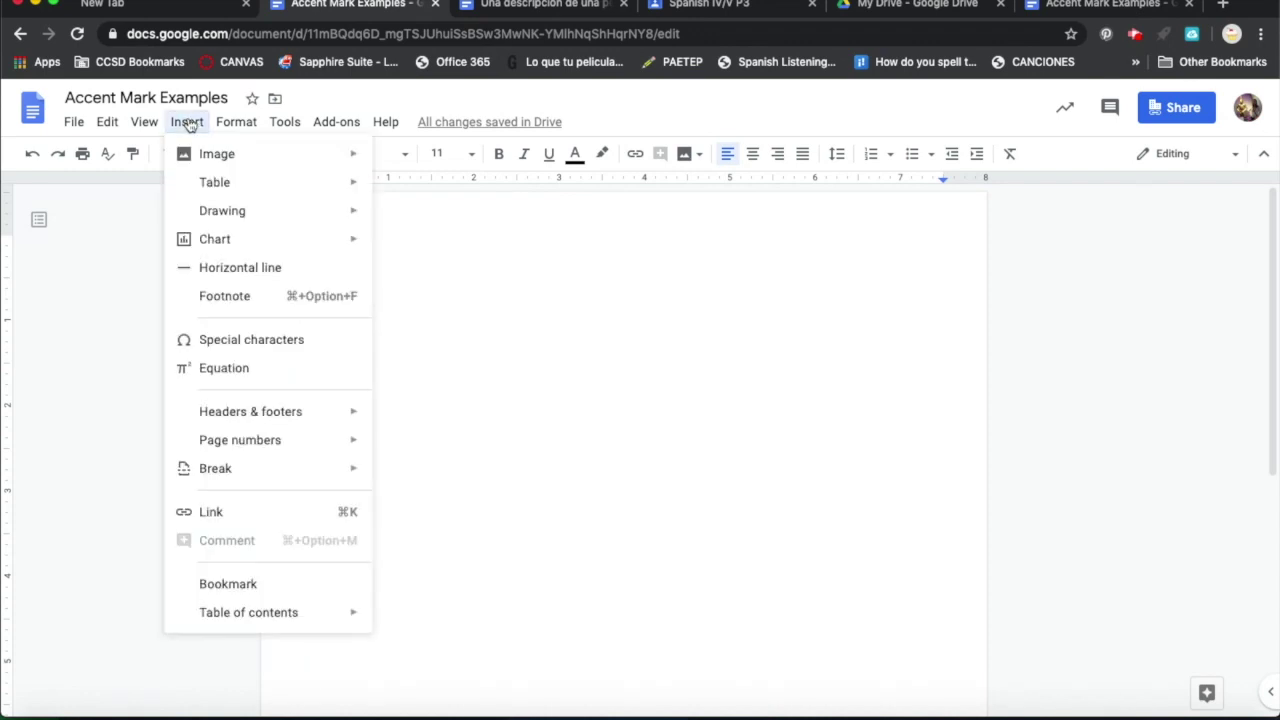
left_click(240, 345)
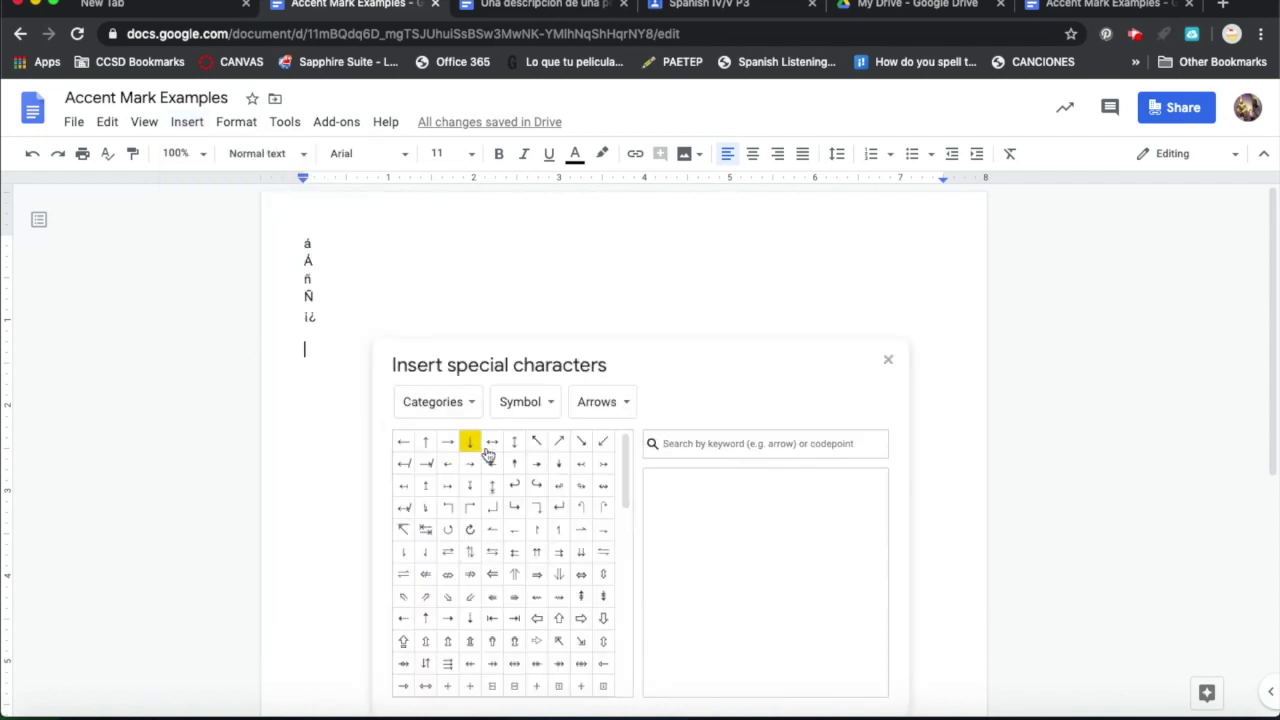
scroll(513, 525, "down", 5)
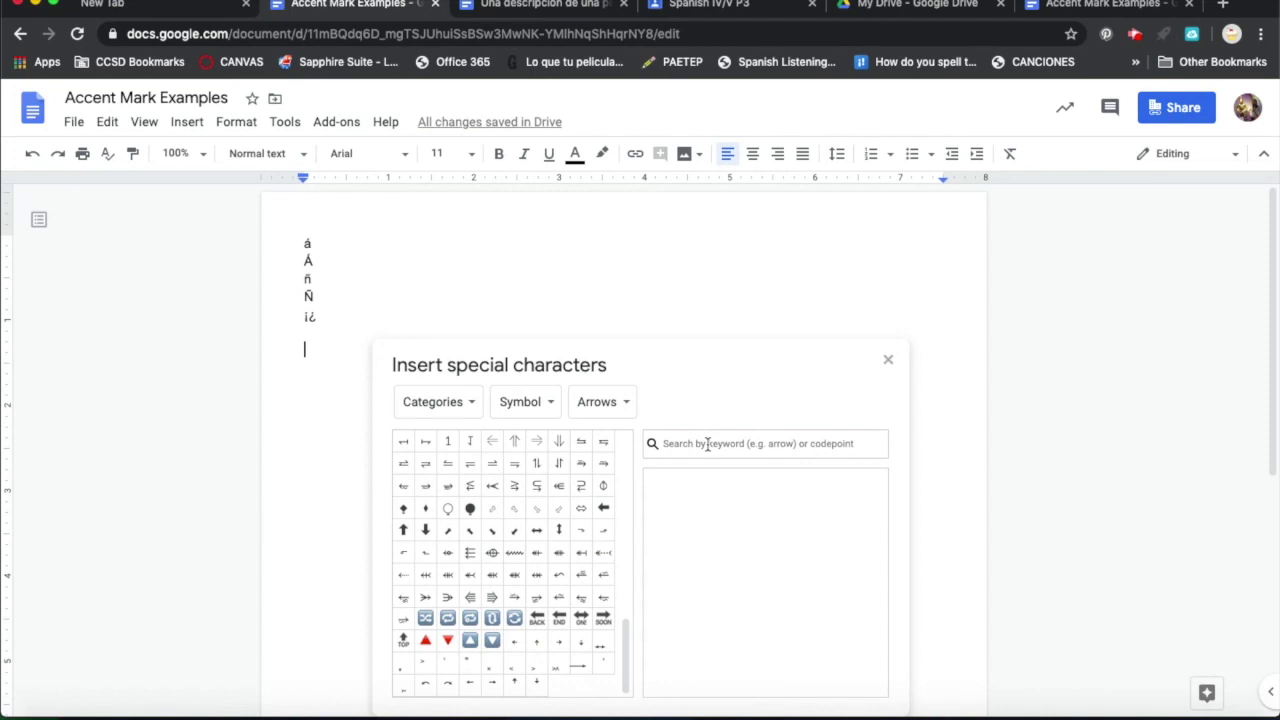
left_click(707, 443)
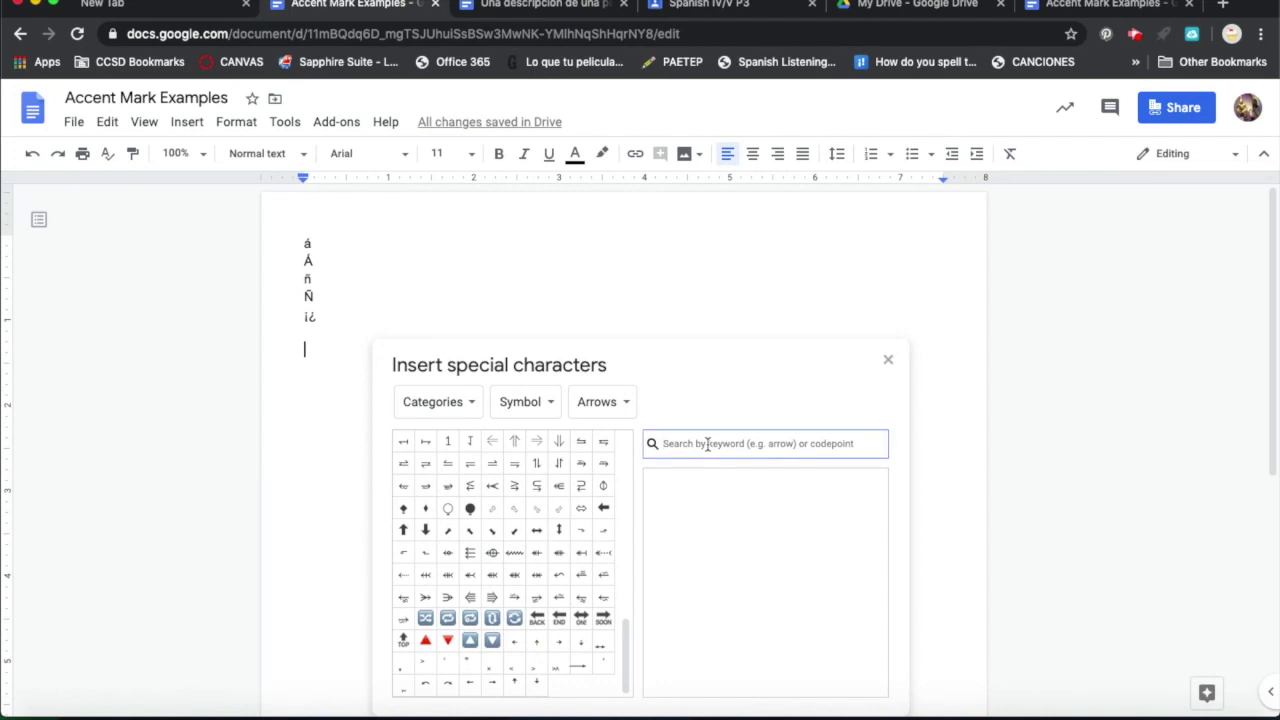
type("e")
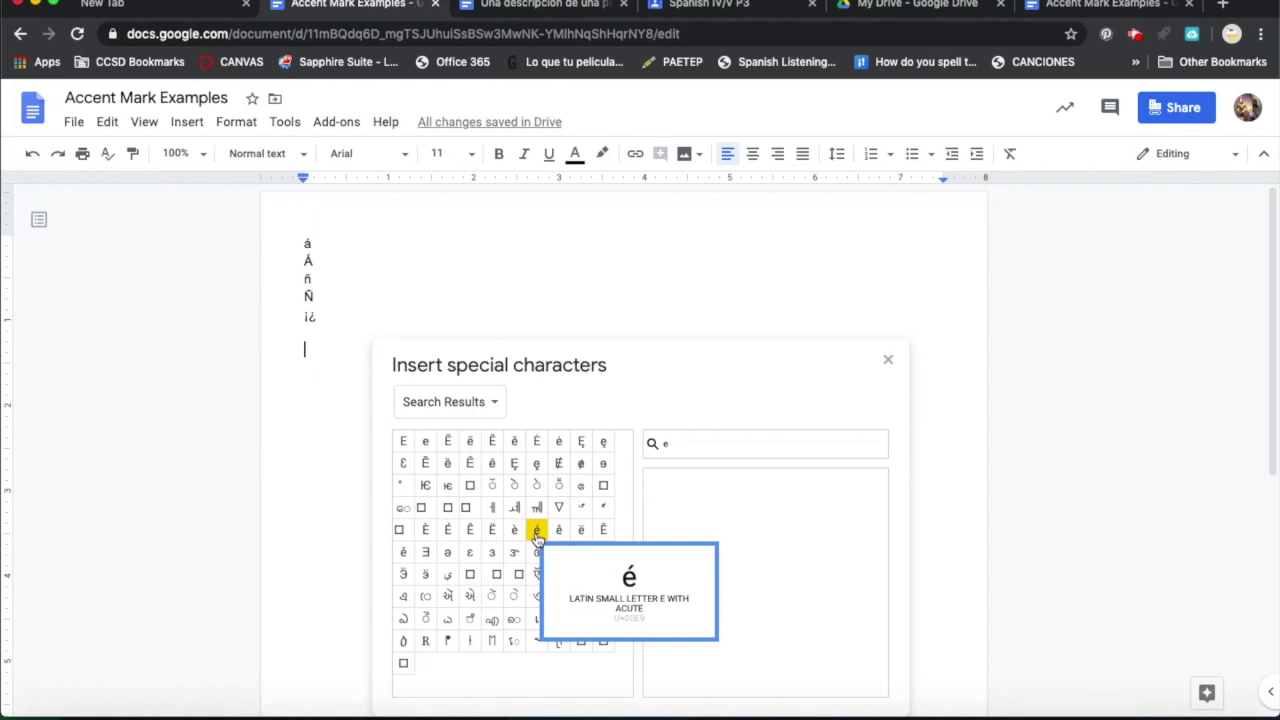
left_click(537, 538)
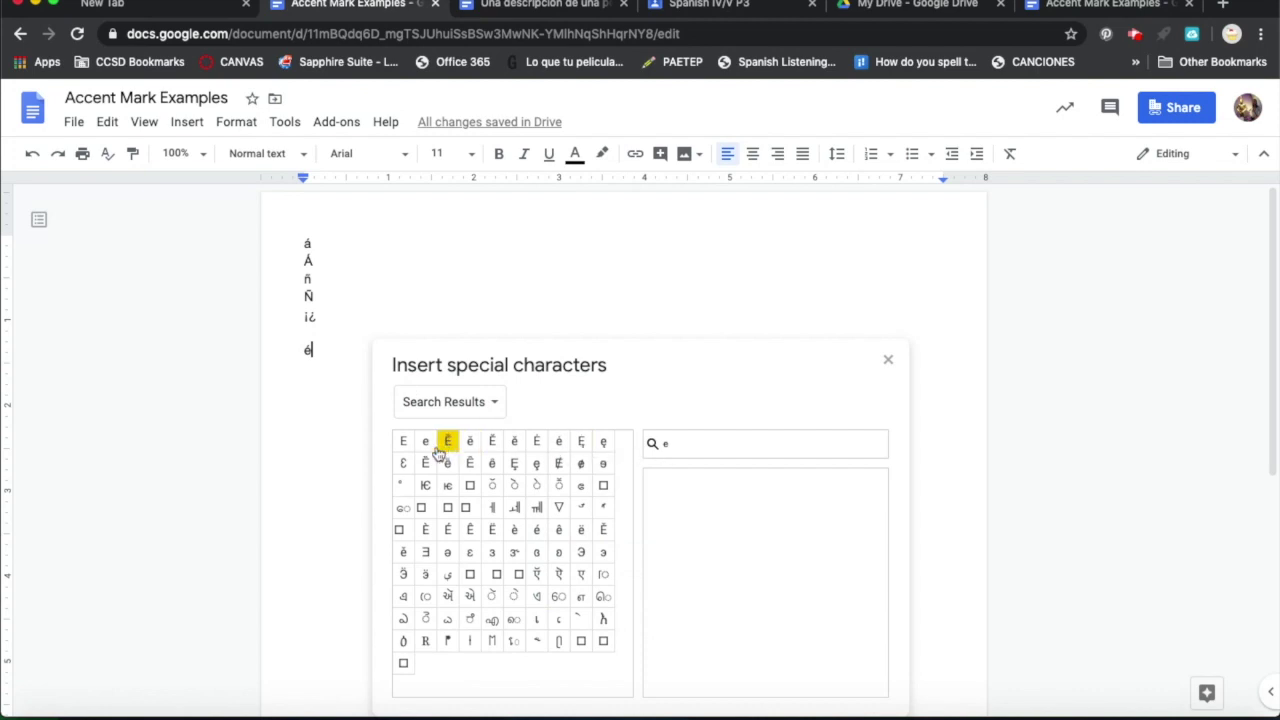
left_click(675, 446)
key("BackSpace")
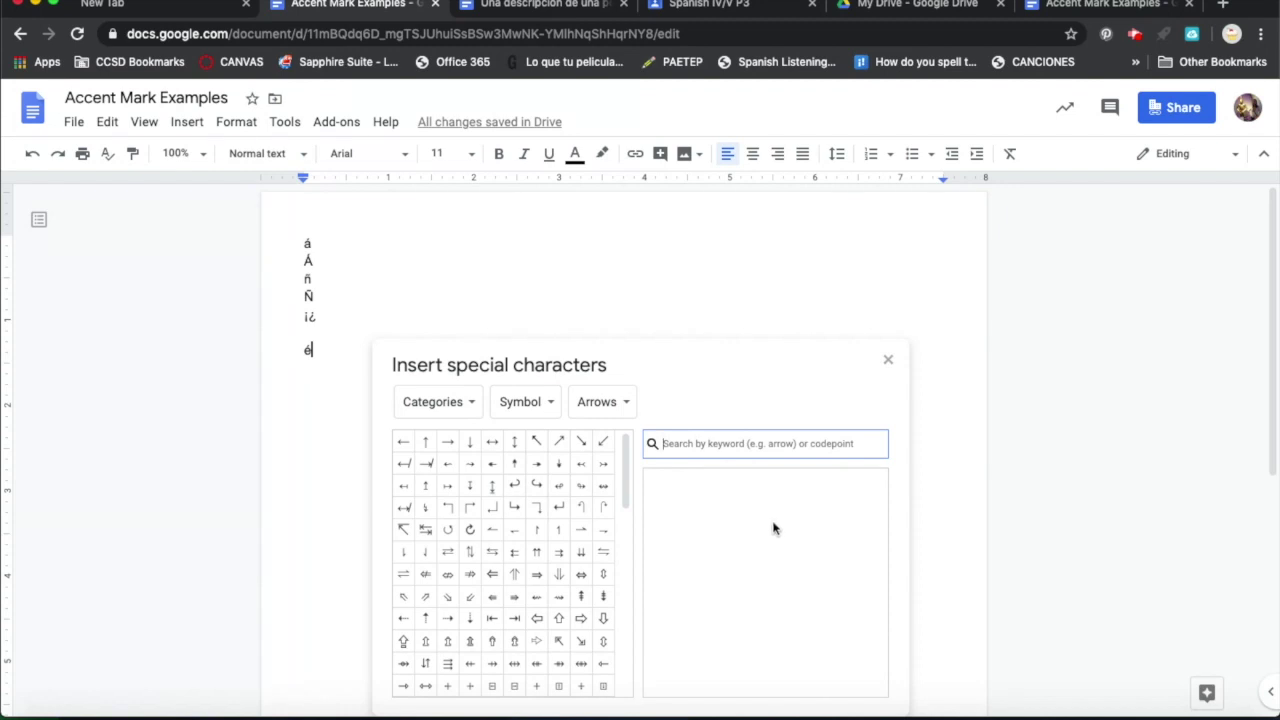
Hand-draw é in the special characters pad to add a second é.
left_click(736, 573)
mouse_move(737, 575)
left_mouse_down()
mouse_move(803, 573)
mouse_move(754, 550)
mouse_move(742, 588)
mouse_move(795, 607)
left_mouse_up()
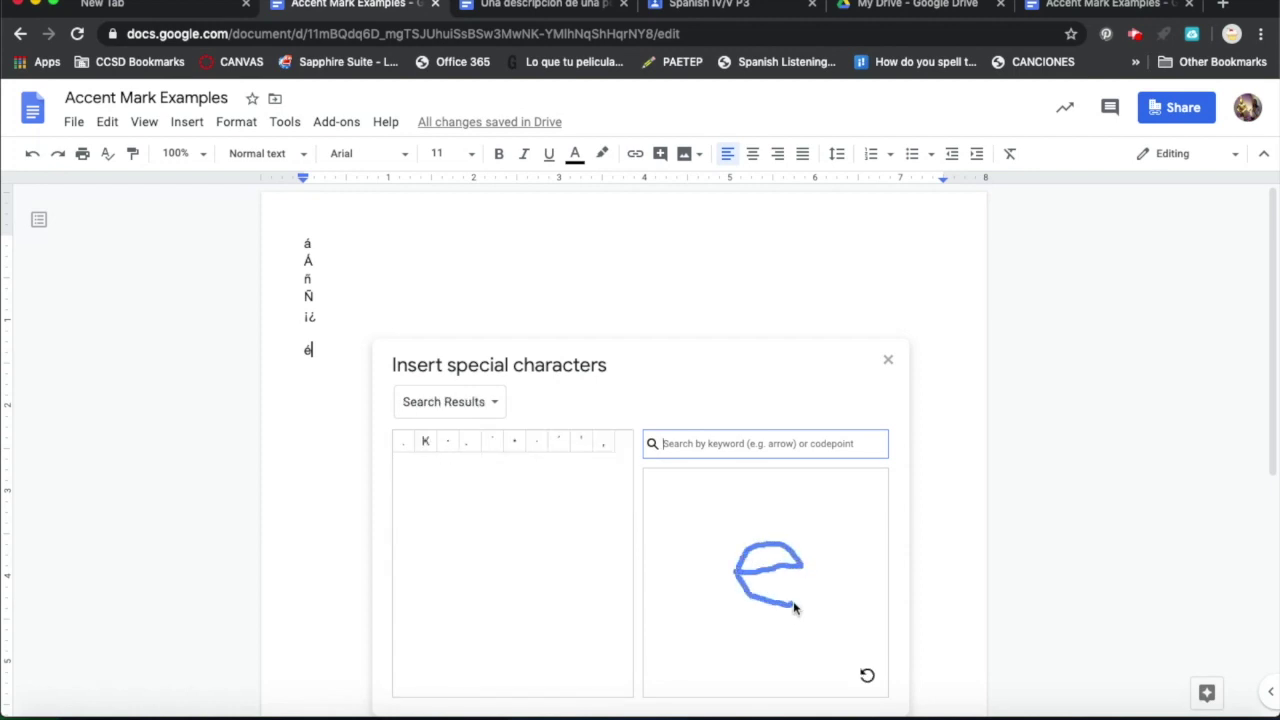
left_click_drag(764, 528, 779, 506)
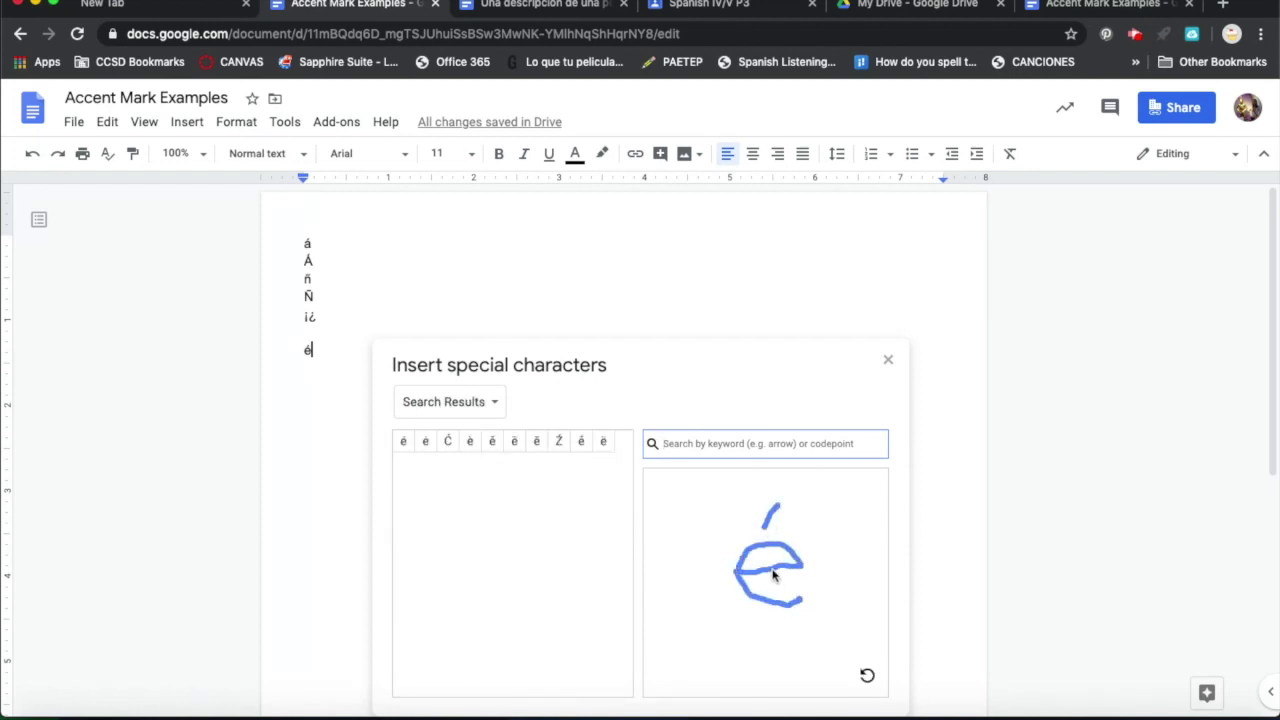
mouse_move(404, 446)
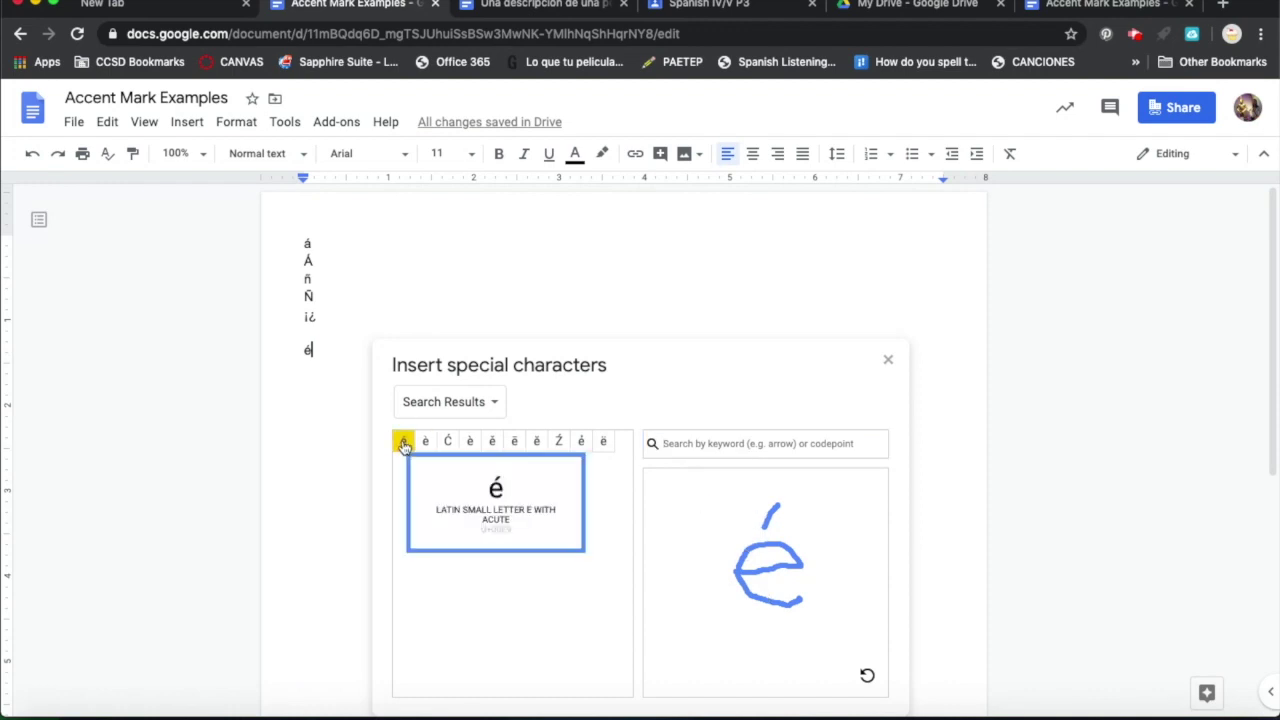
left_click(404, 441)
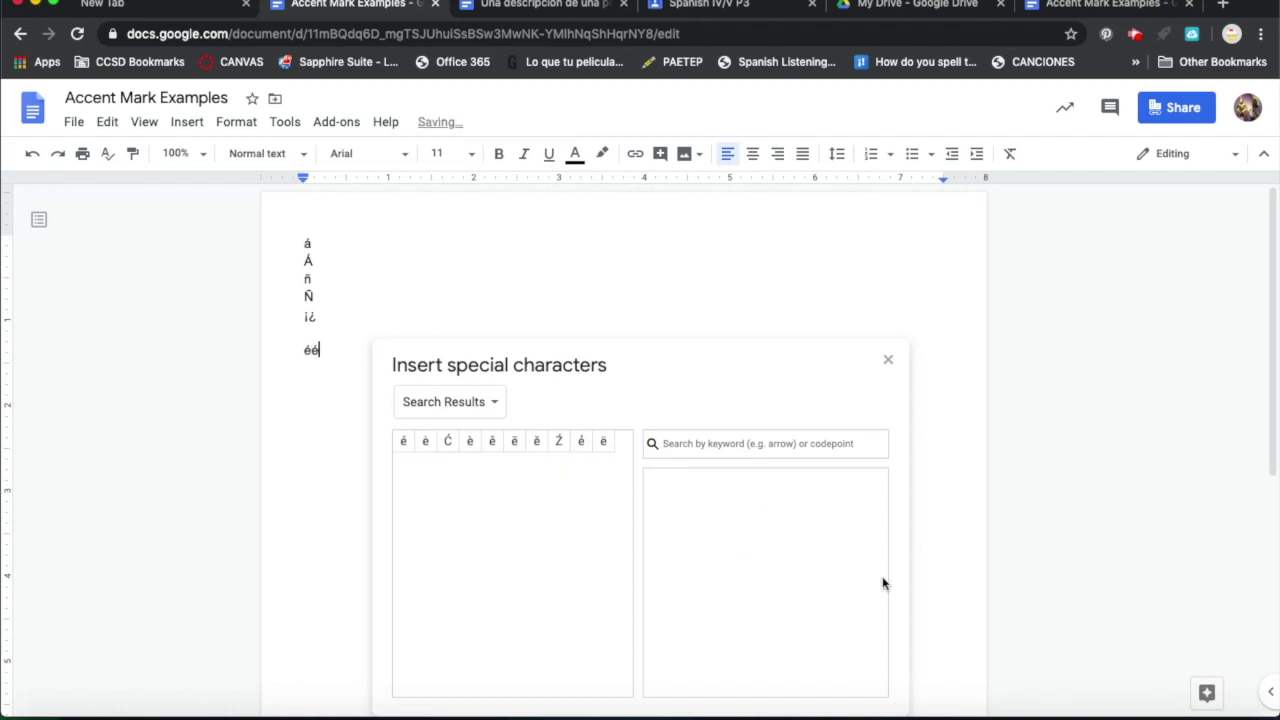
Hand-draw and insert ¡ and ¿ after éé, then close the special characters window.
left_click(751, 501)
left_click_drag(742, 522, 754, 596)
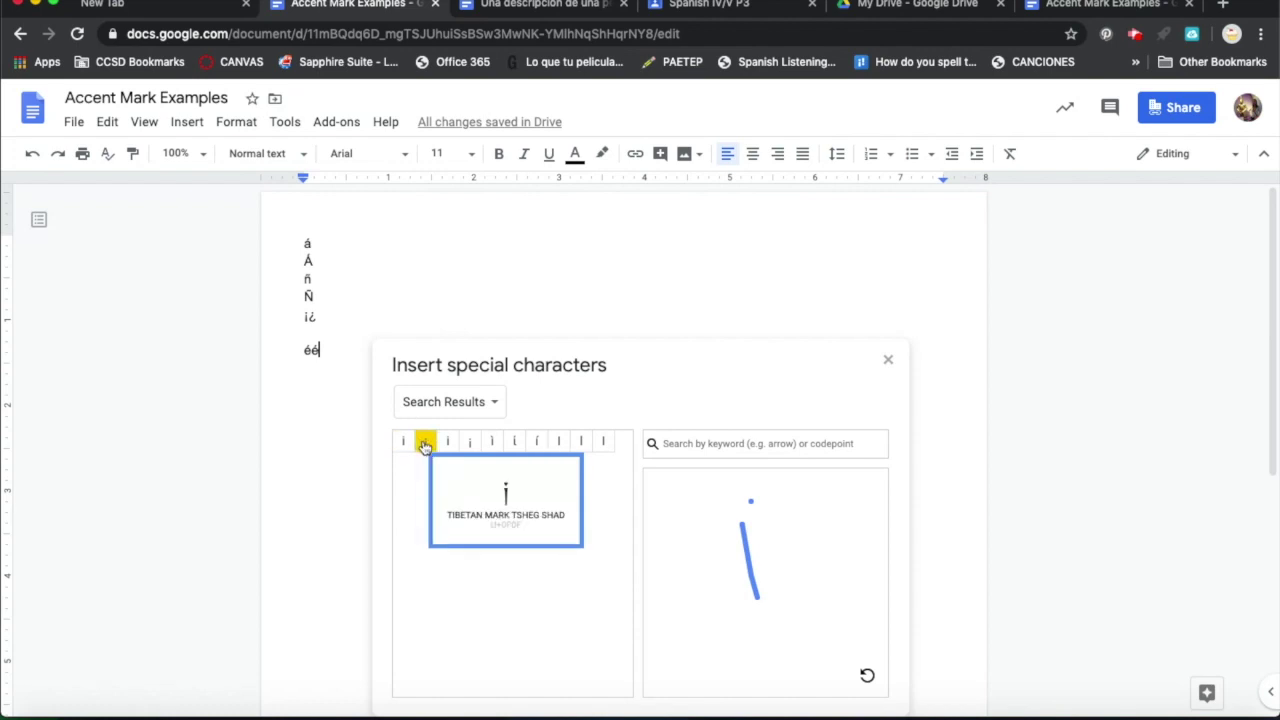
left_click(479, 451)
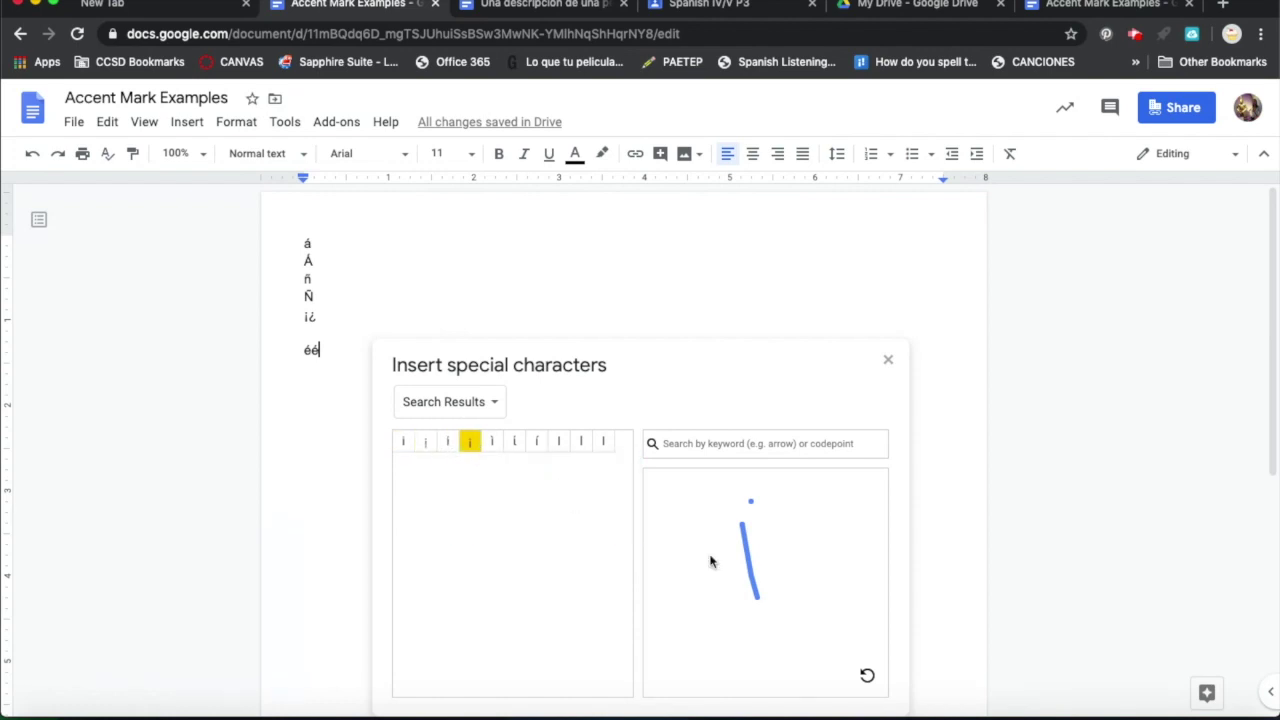
left_click(762, 518)
left_click(762, 540)
mouse_move(763, 544)
left_mouse_down()
mouse_move(766, 587)
mouse_move(746, 578)
mouse_move(752, 611)
mouse_move(776, 603)
left_mouse_up()
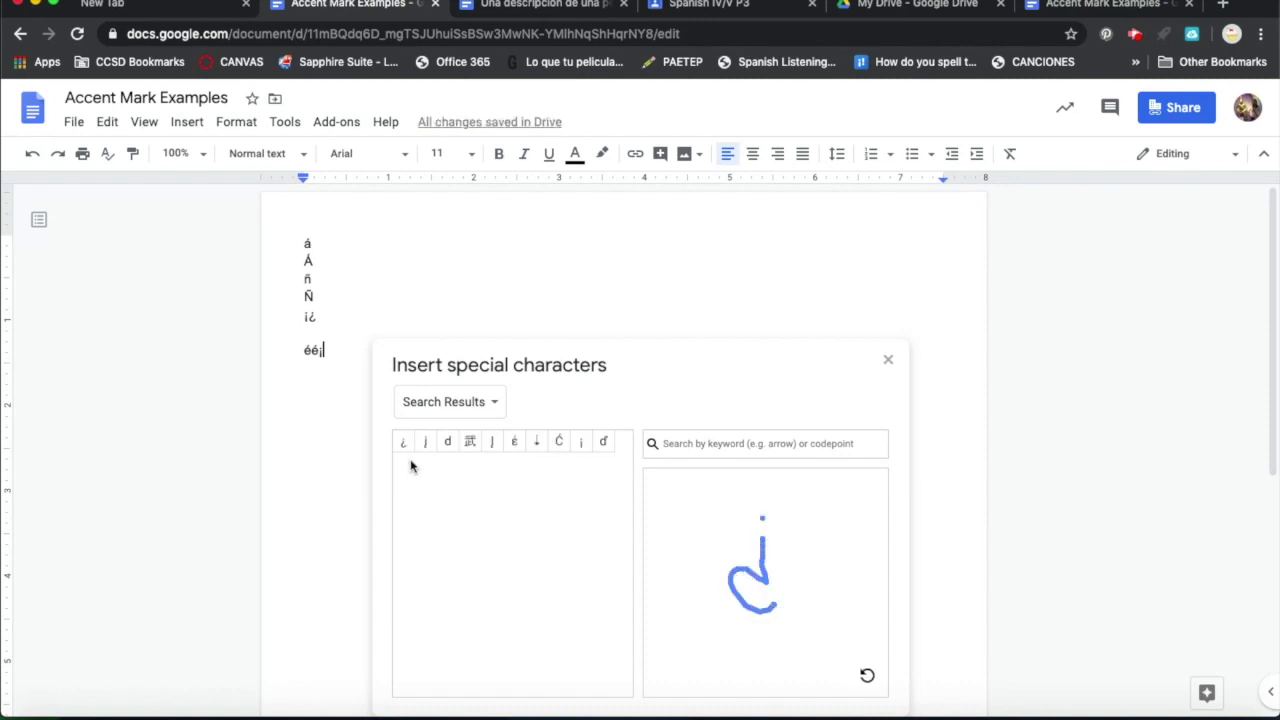
left_click(403, 446)
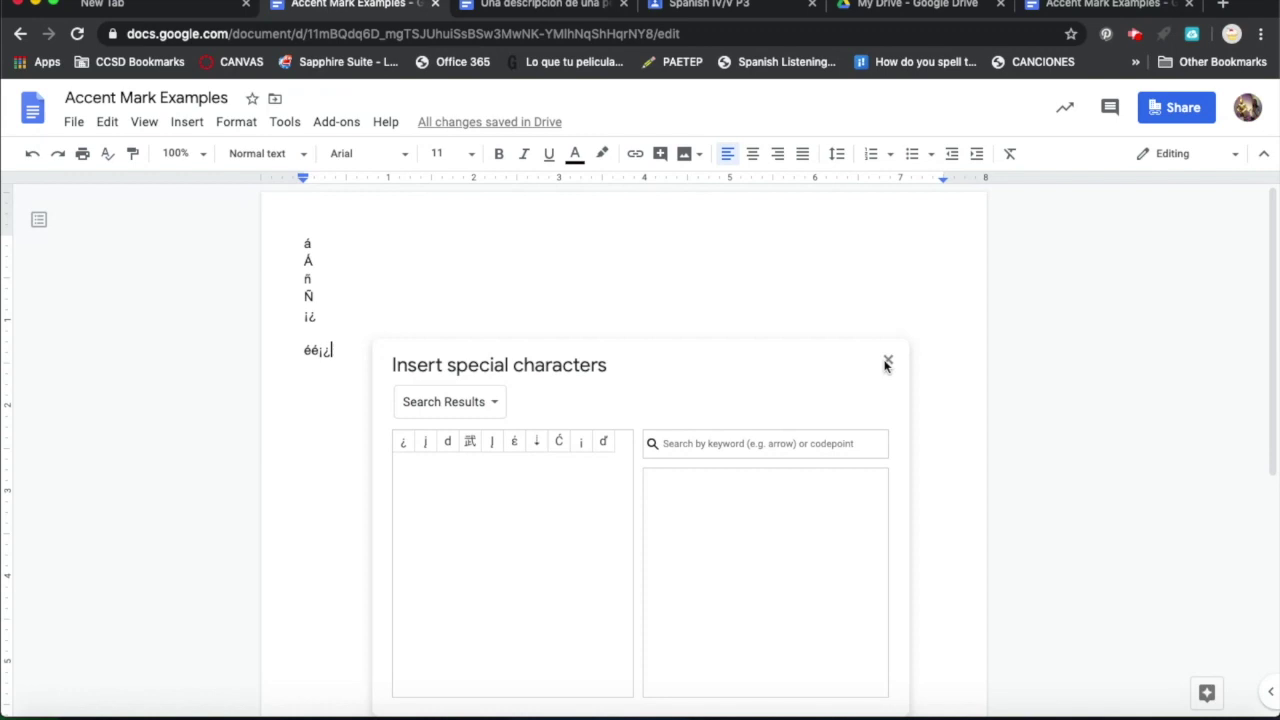
left_click(887, 362)
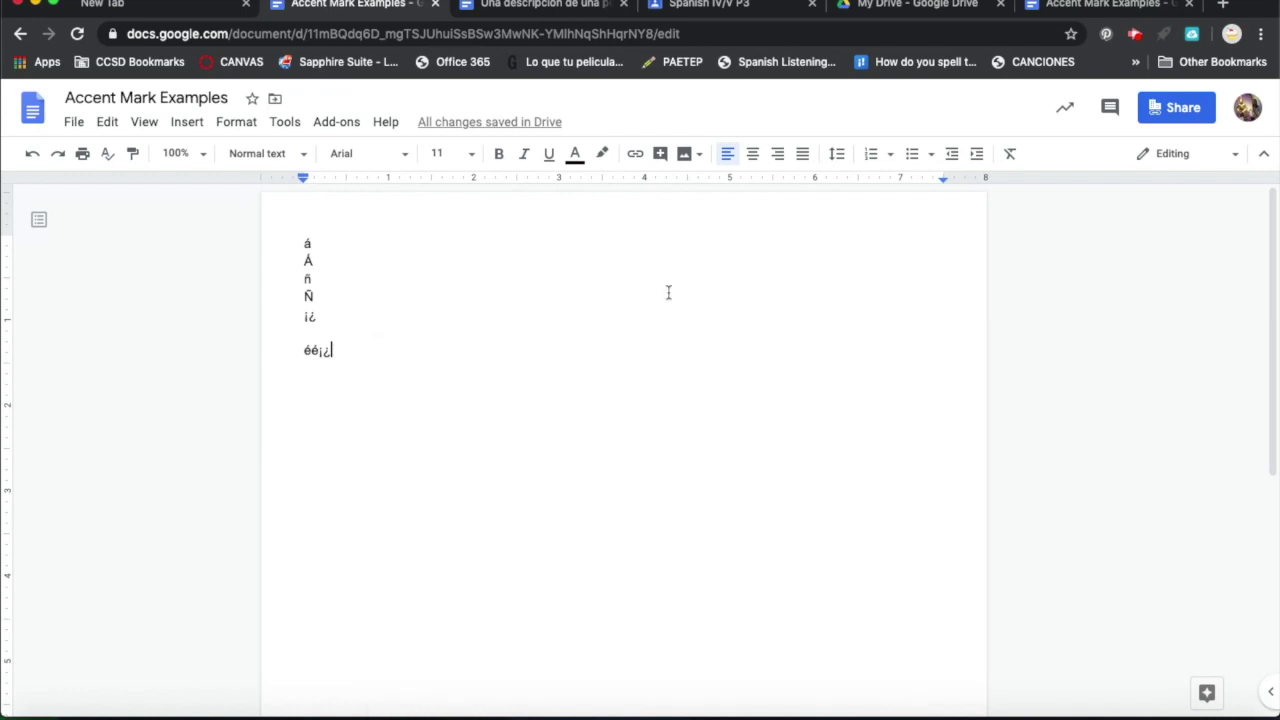
Search the add-ons marketplace for 'easy' and pick the Easy Accents - Docs suggestion.
left_click(343, 126)
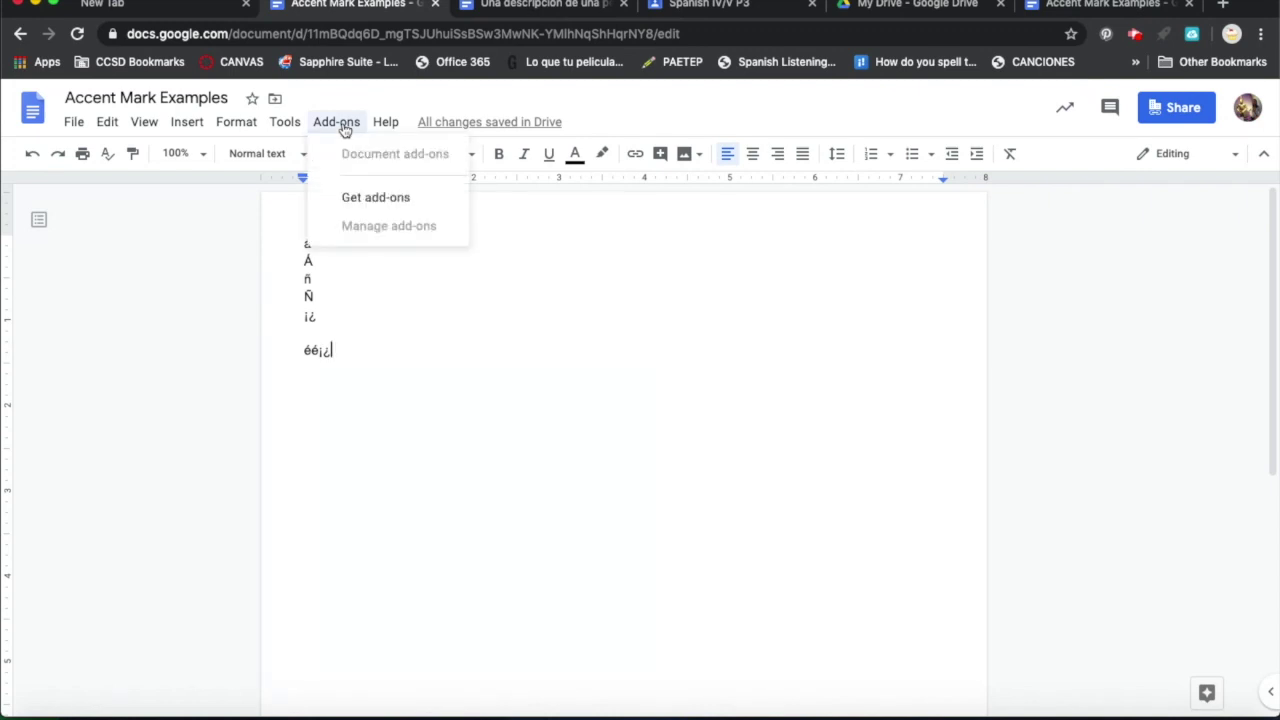
left_click(369, 199)
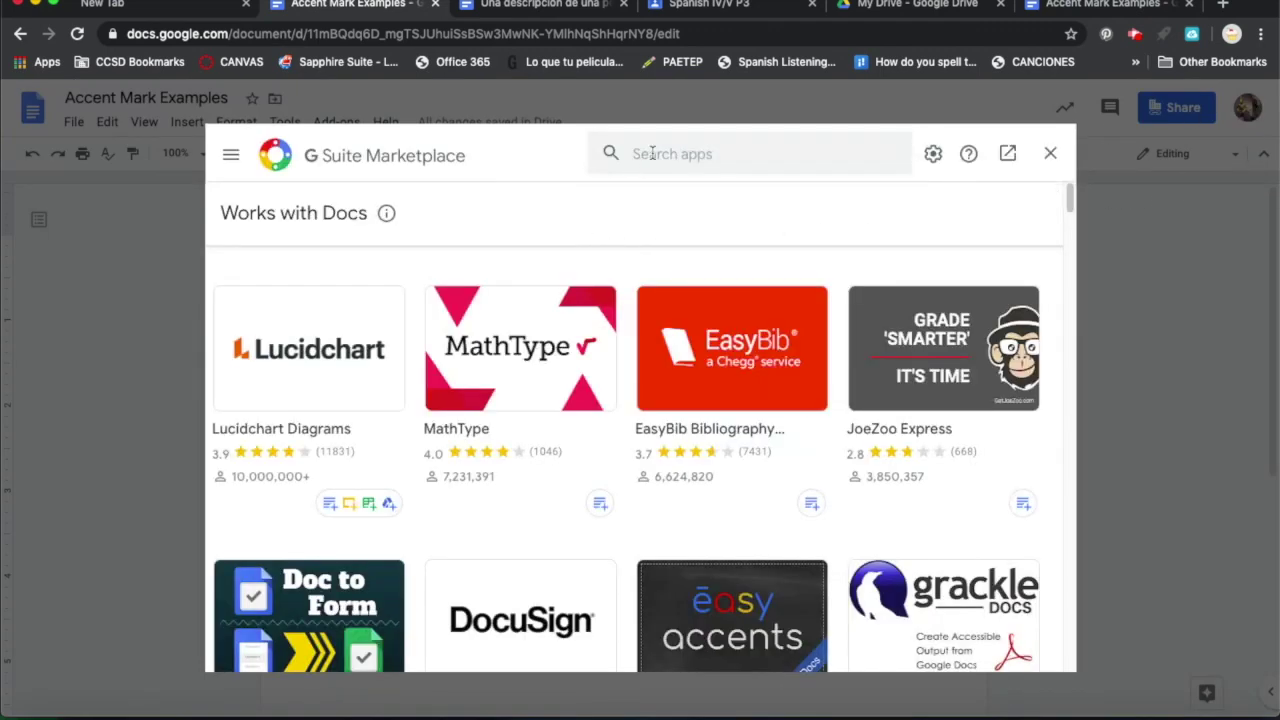
left_click(652, 153)
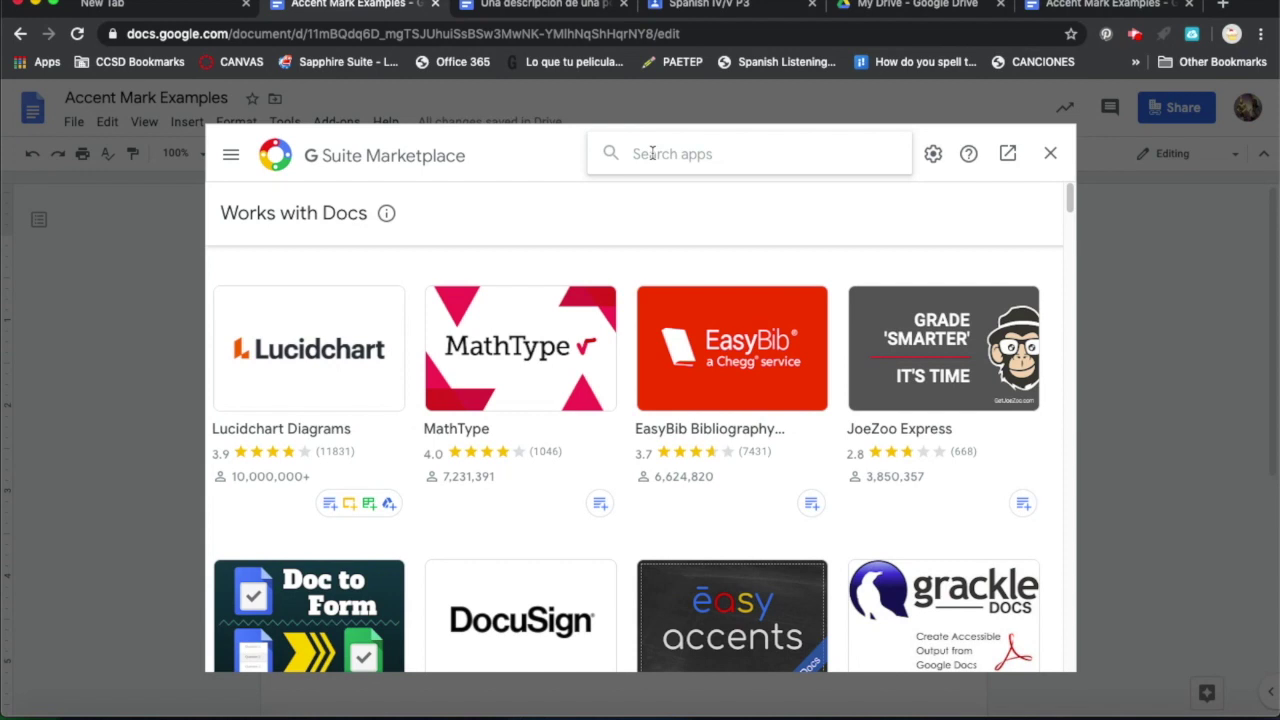
type("easy")
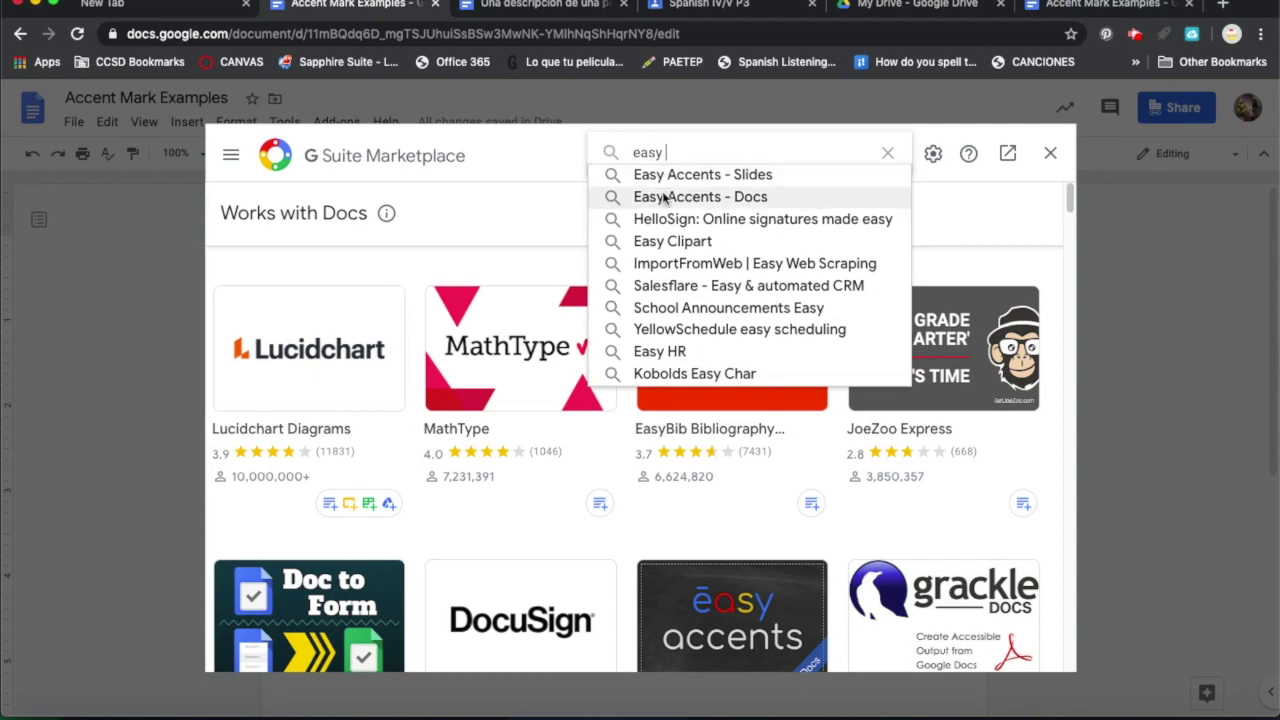
left_click(663, 197)
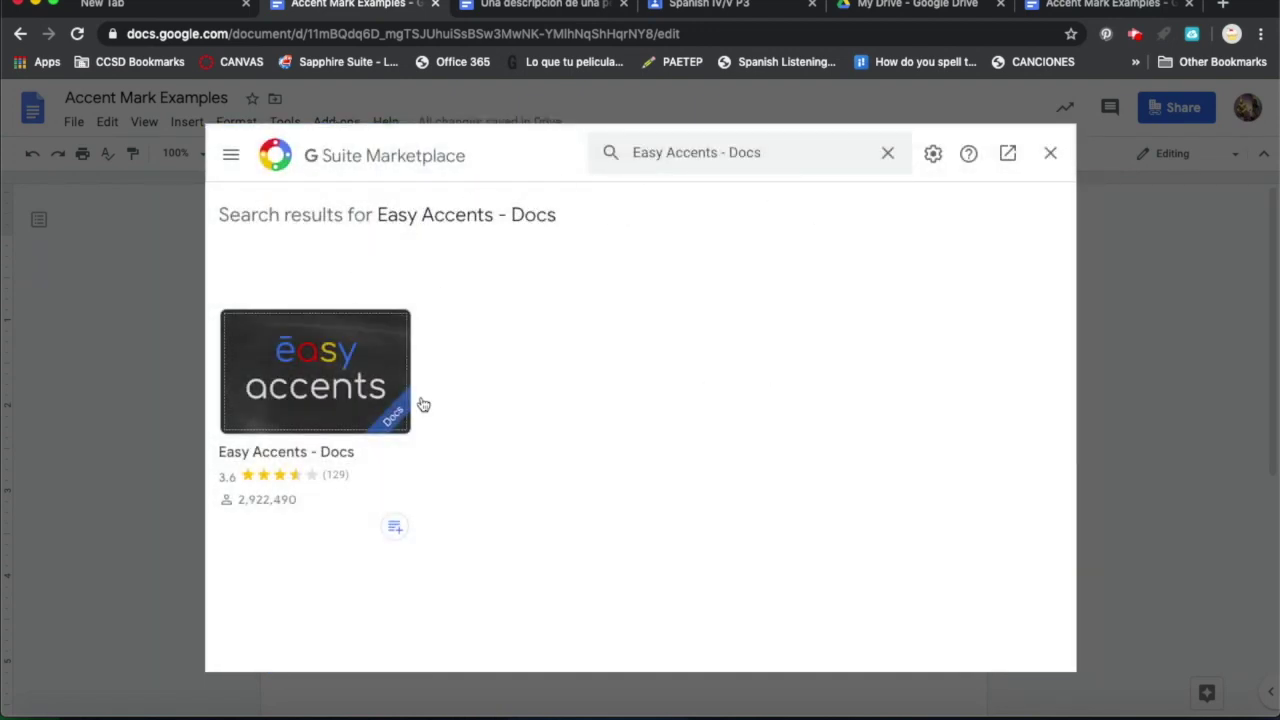
Review the Easy Accents - Docs page showing install disabled by admin, then close the marketplace.
left_click(362, 421)
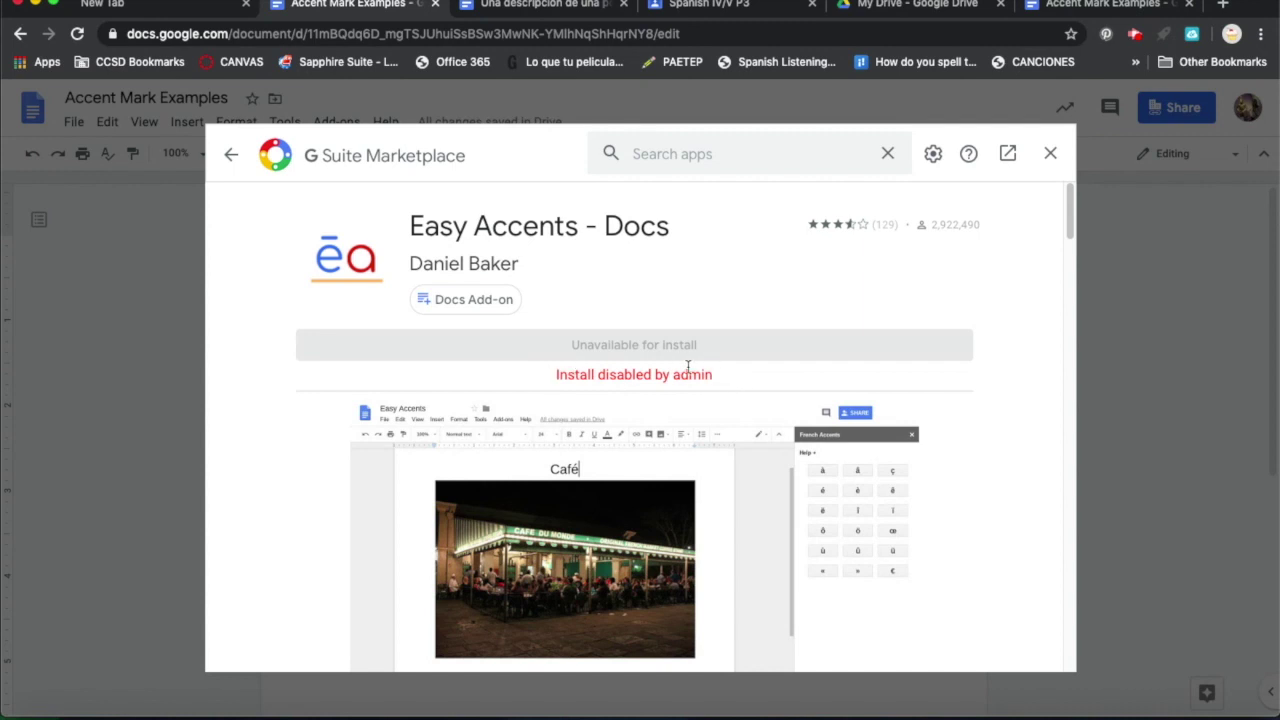
scroll(959, 363, "down", 2)
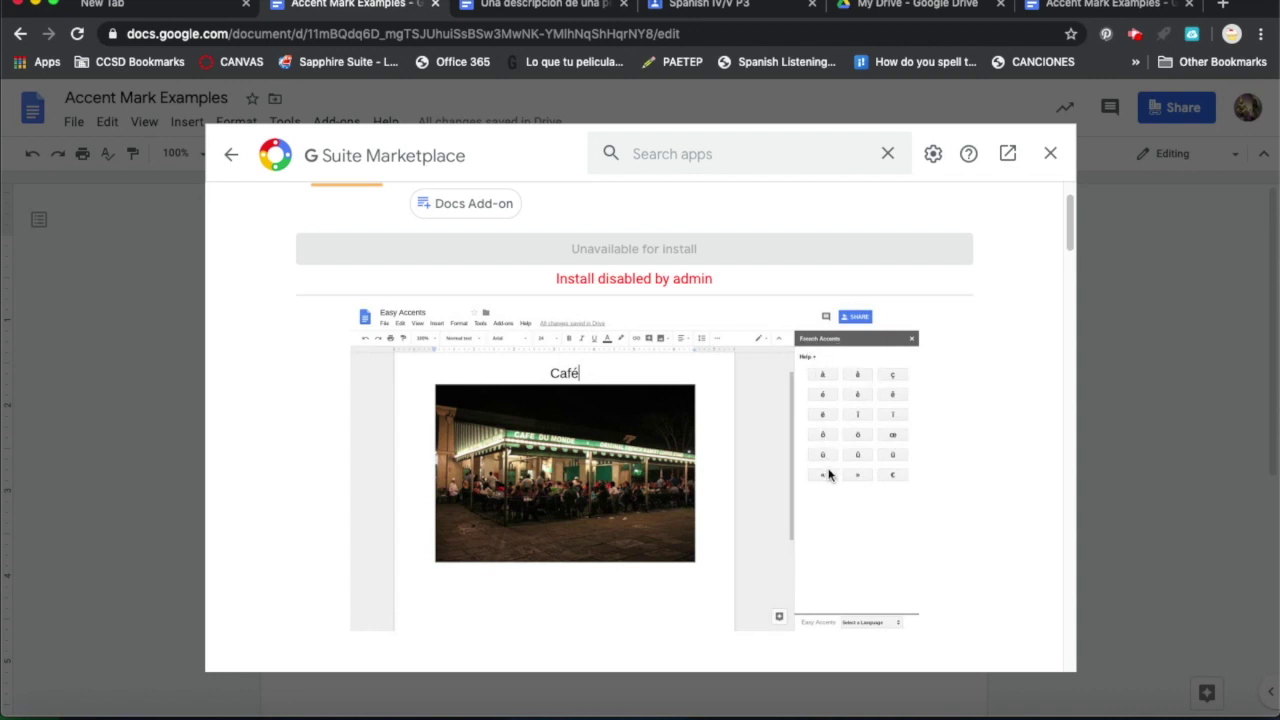
scroll(918, 422, "down", 2)
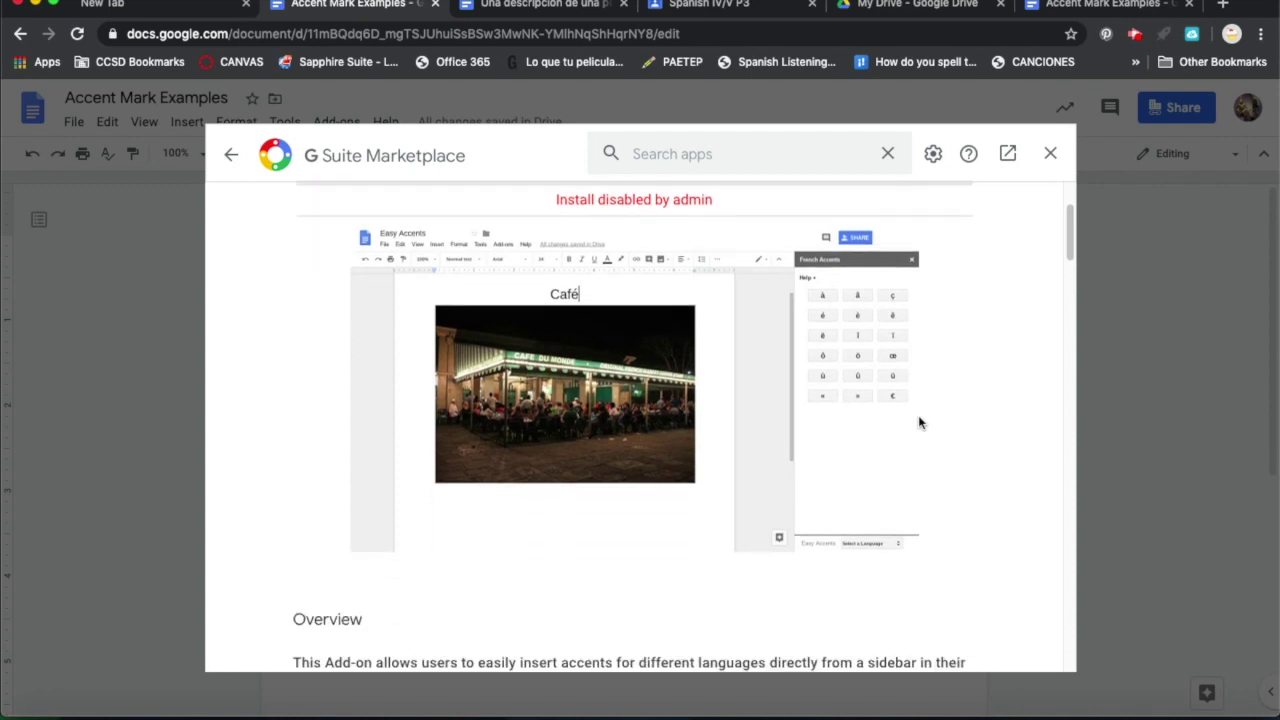
scroll(930, 428, "down", 2)
scroll(930, 428, "up", 4)
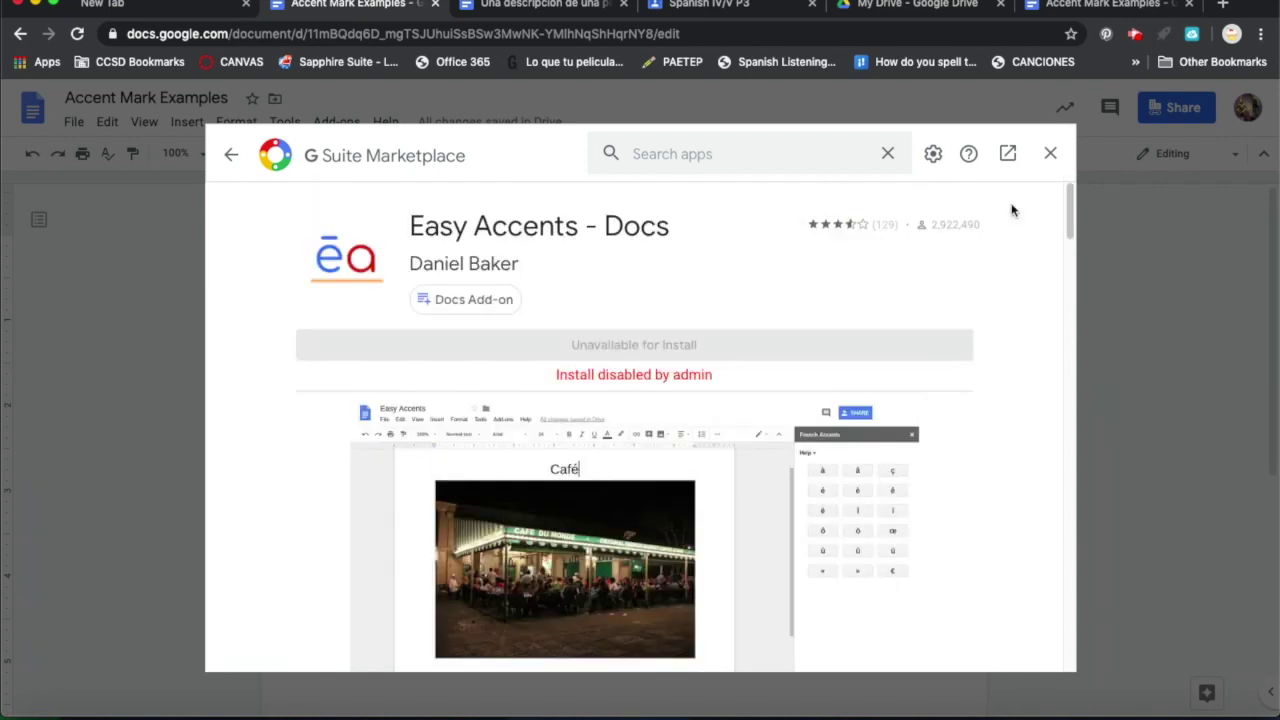
left_click(1052, 156)
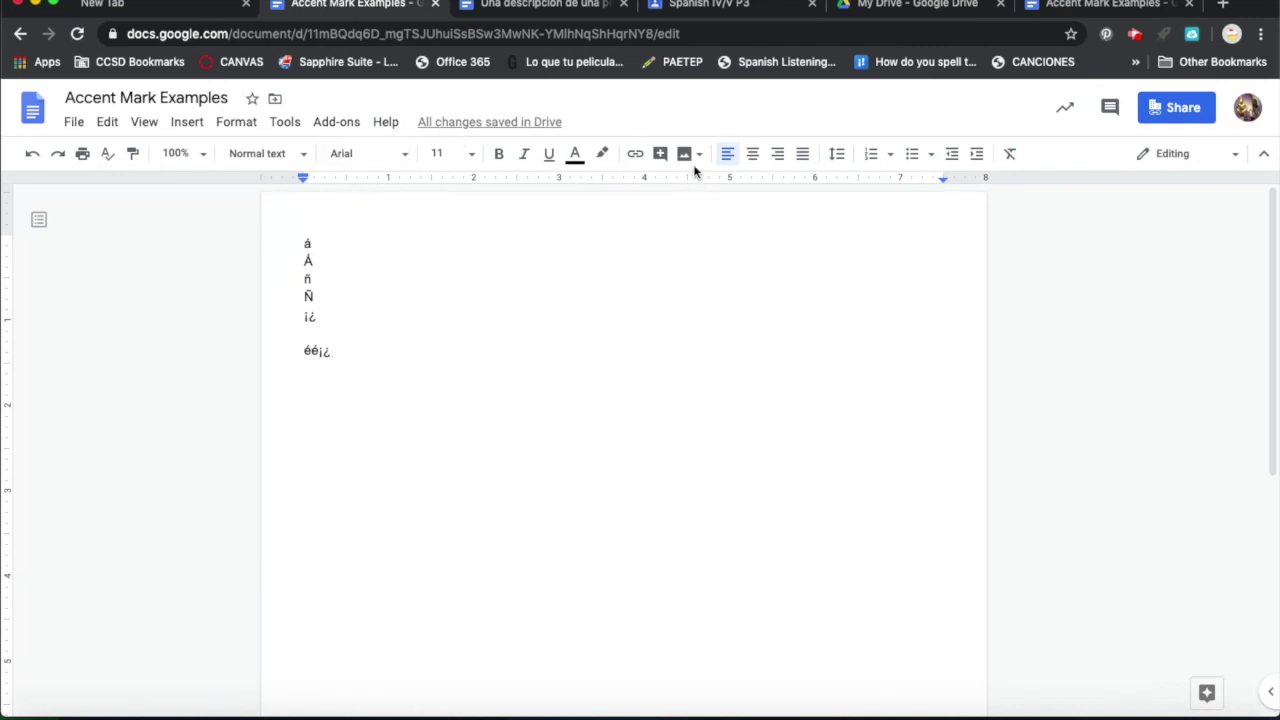
In the other Accent Mark Examples document, open Easy Accents - Docs under Get add-ons.
left_click(1078, 6)
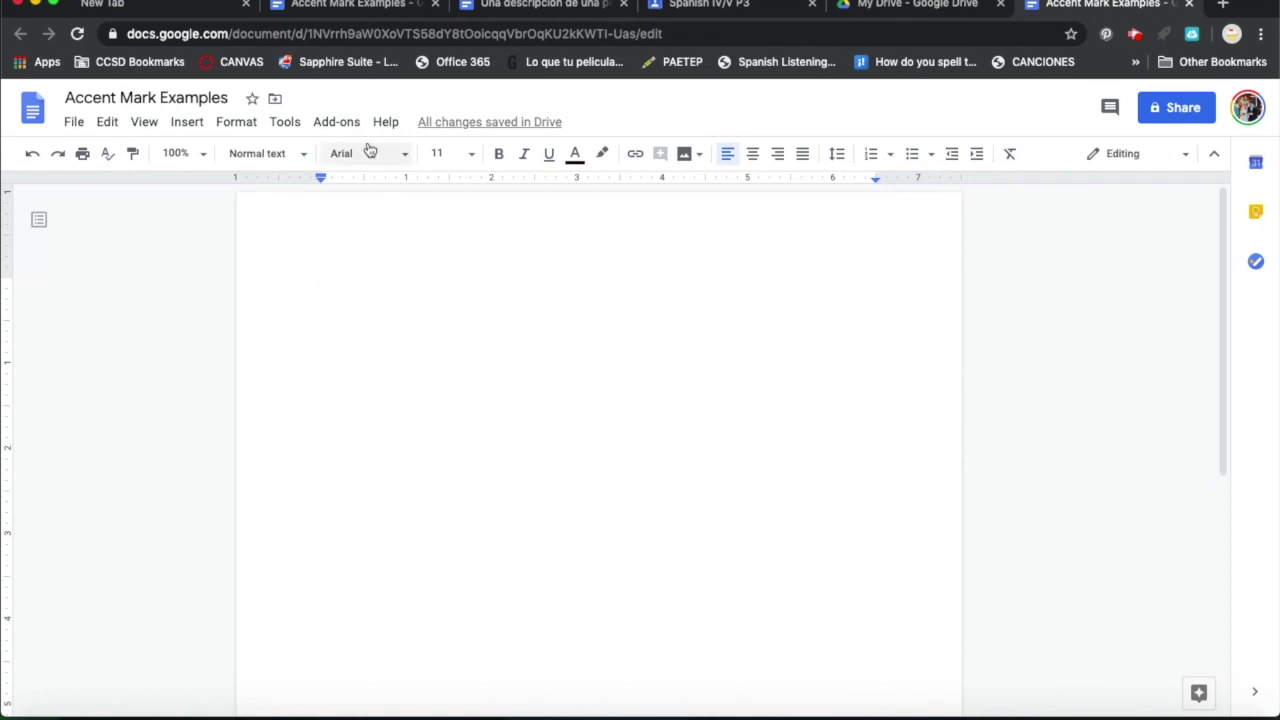
left_click(340, 122)
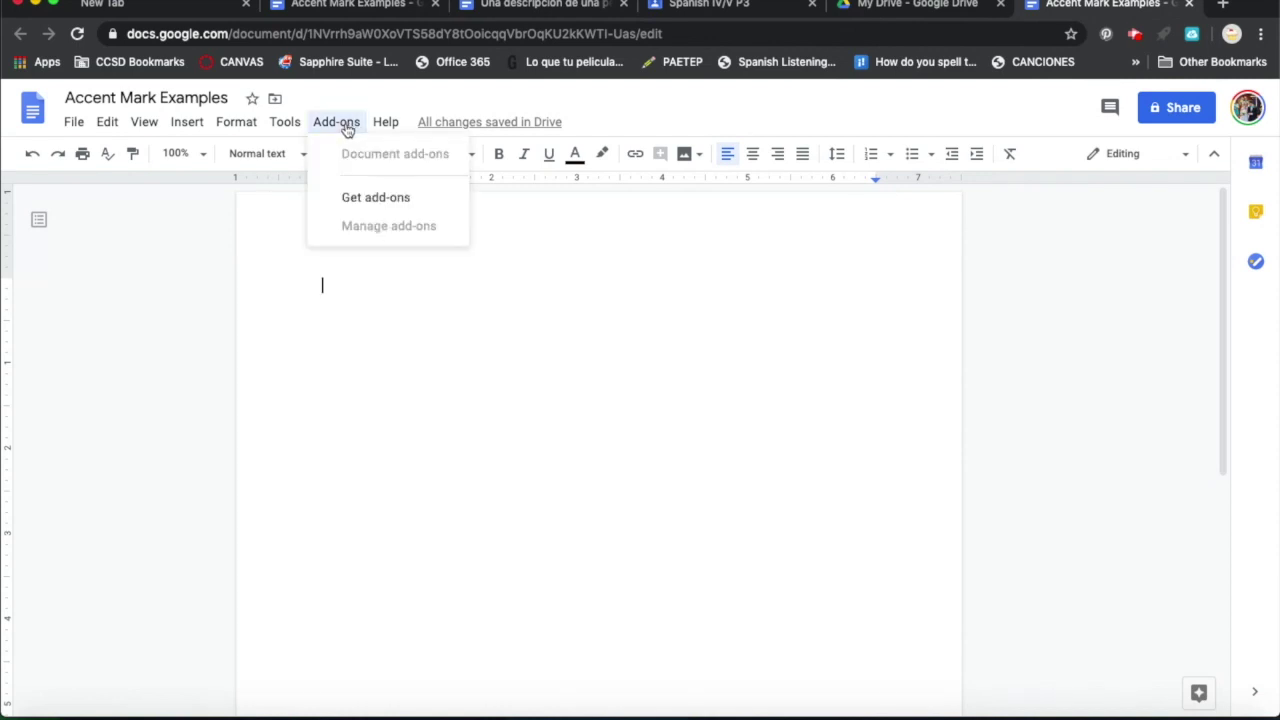
left_click(369, 197)
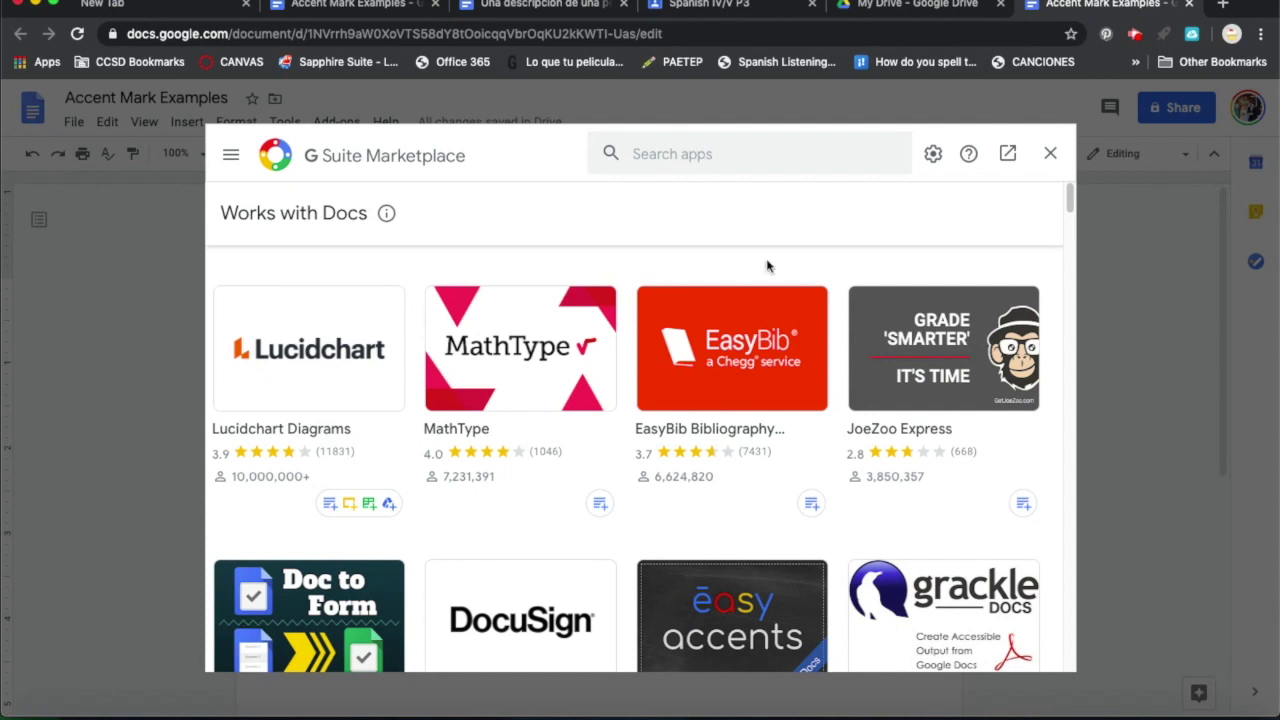
left_click(765, 612)
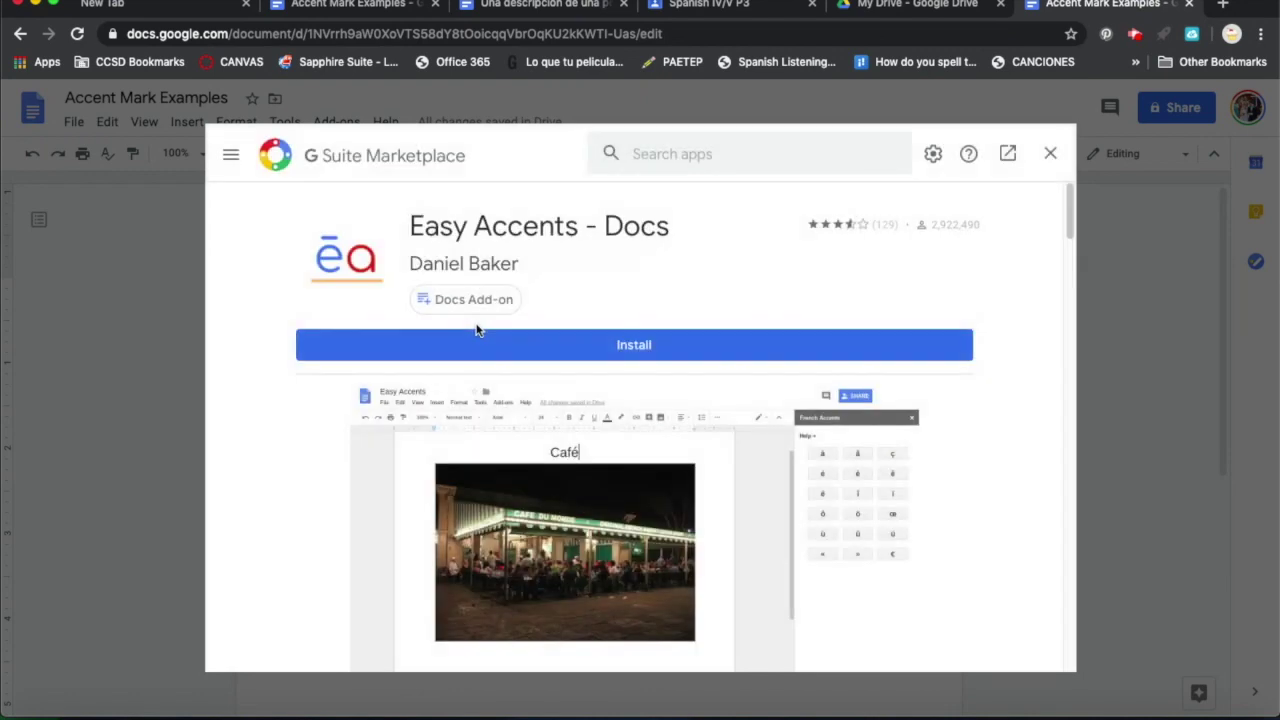
Install Easy Accents - Docs, choosing the Google account and allowing access.
left_click(539, 346)
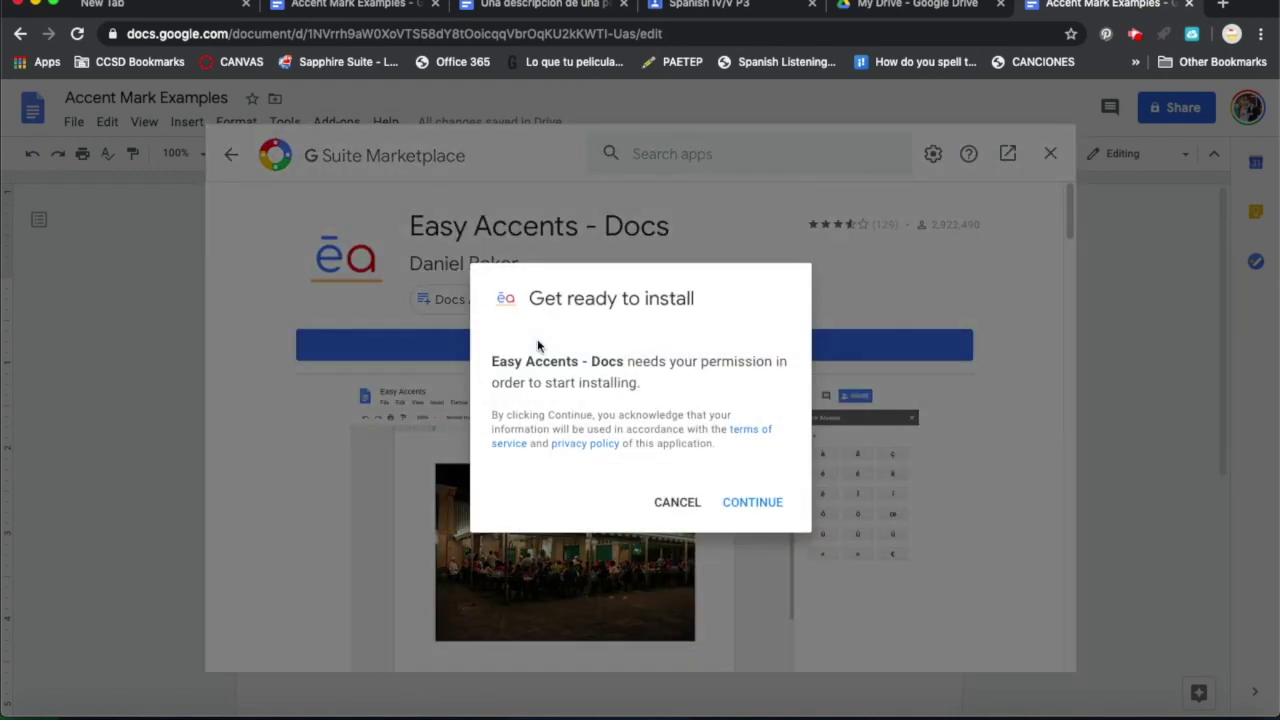
left_click(737, 502)
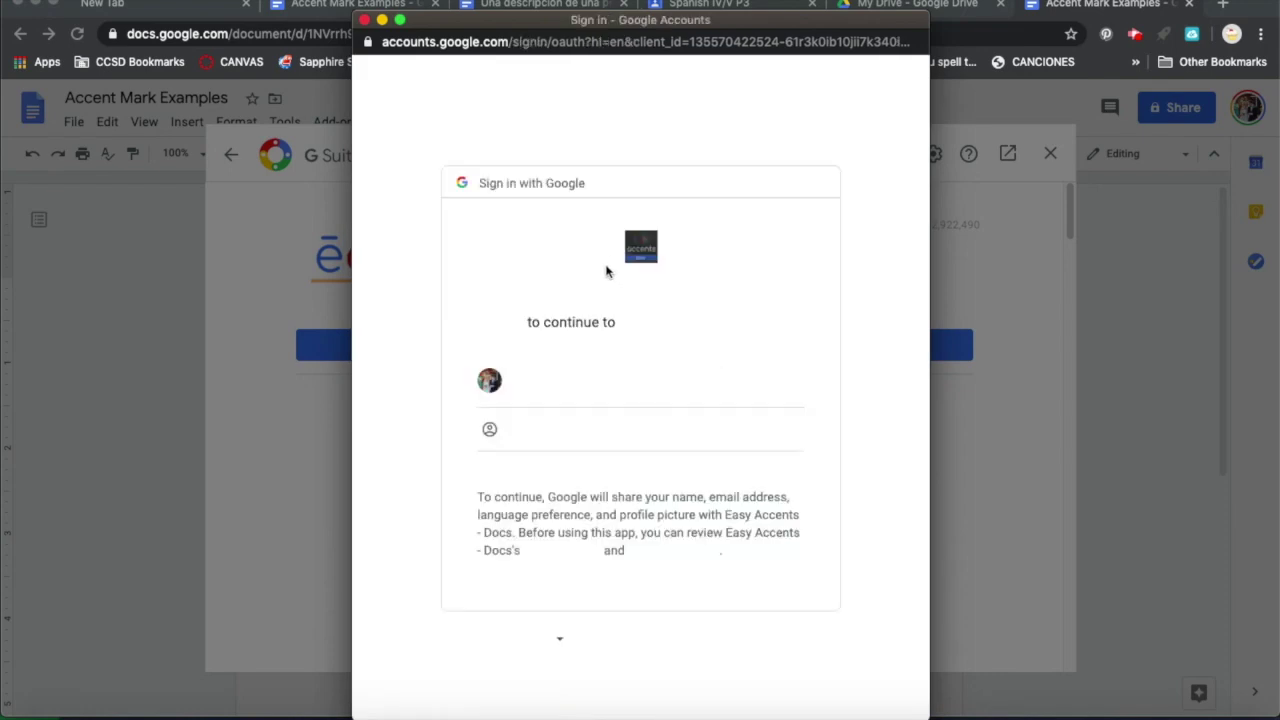
left_click(546, 390)
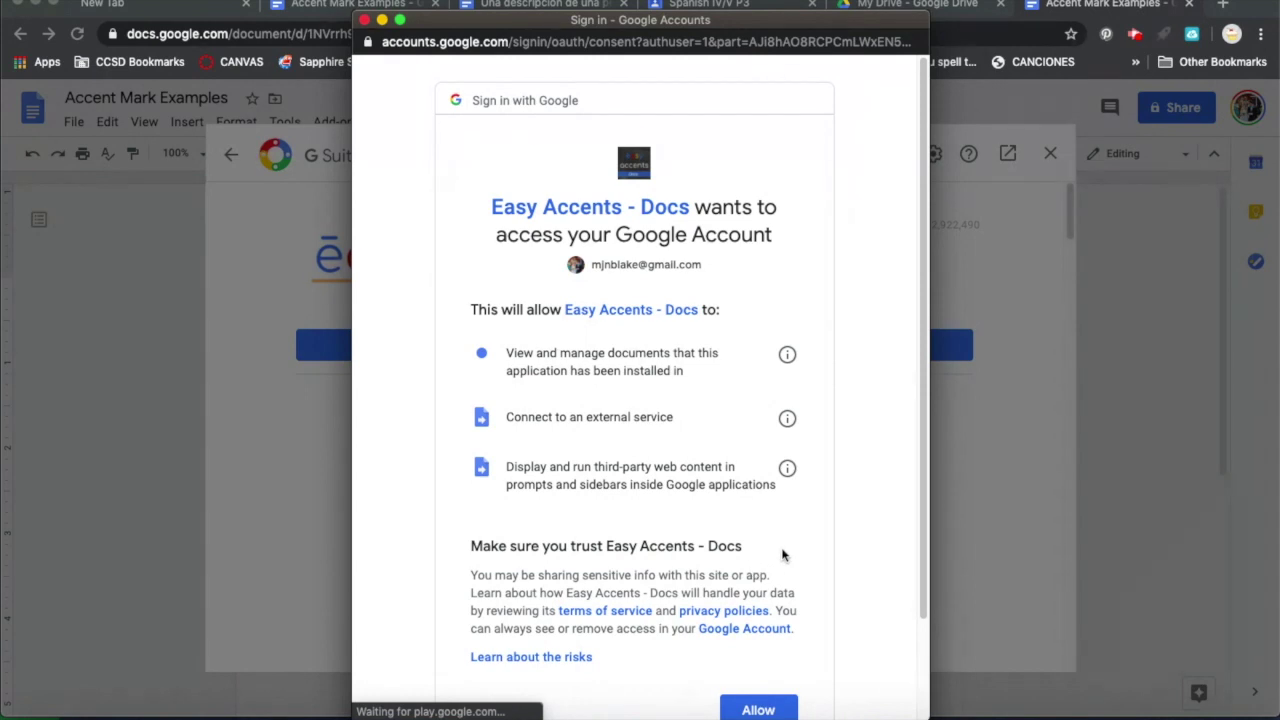
scroll(783, 555, "down", 1)
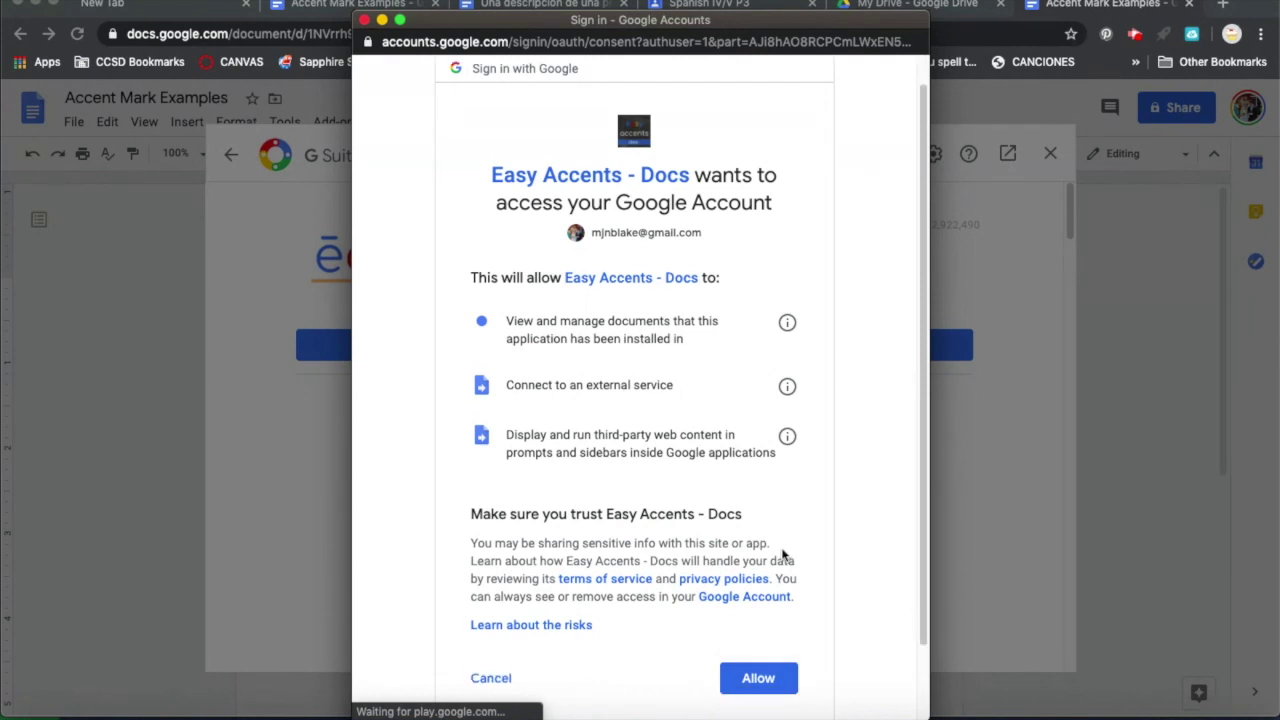
left_click(768, 682)
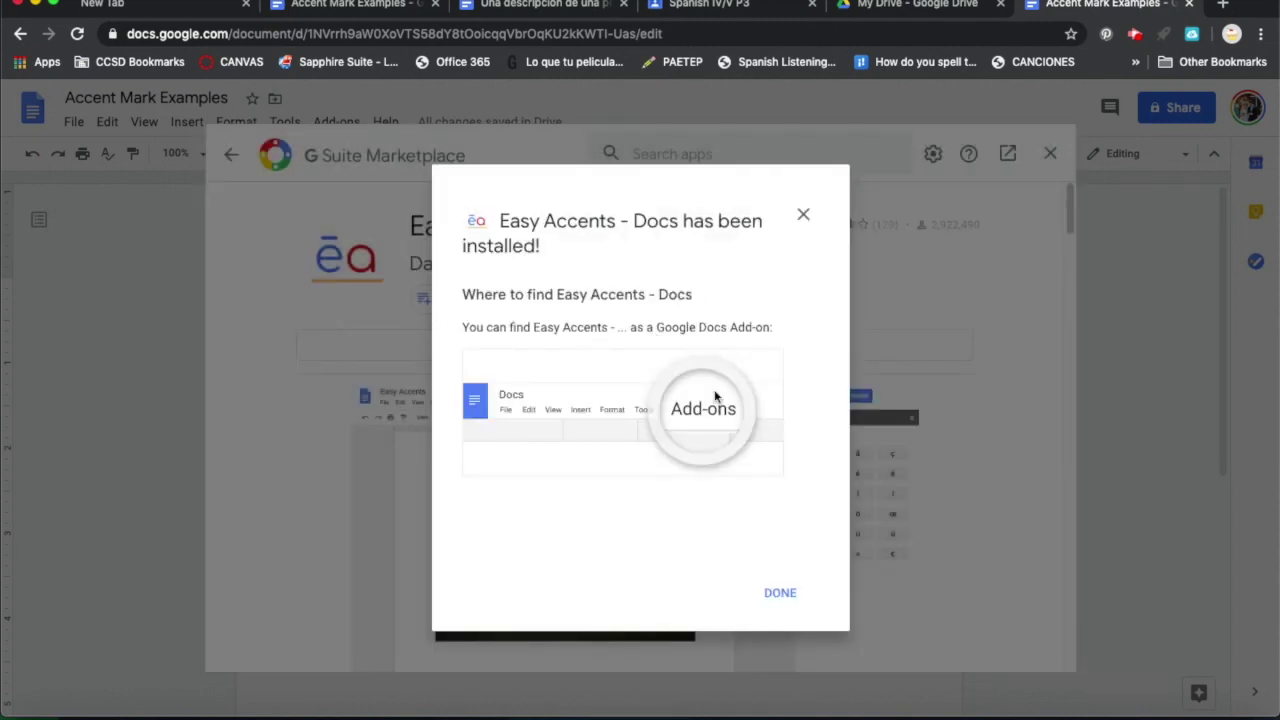
left_click(781, 594)
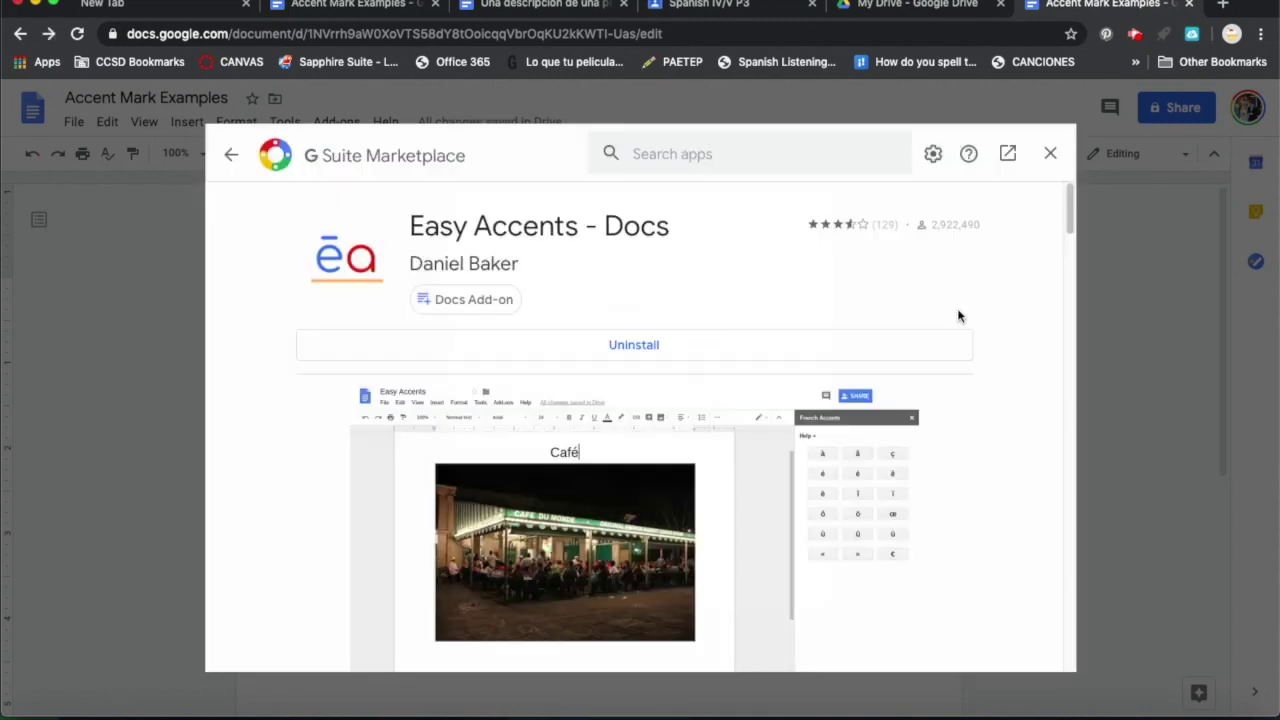
Close the marketplace and start the Easy Accents sidebar with Spanish selected.
left_click(1050, 156)
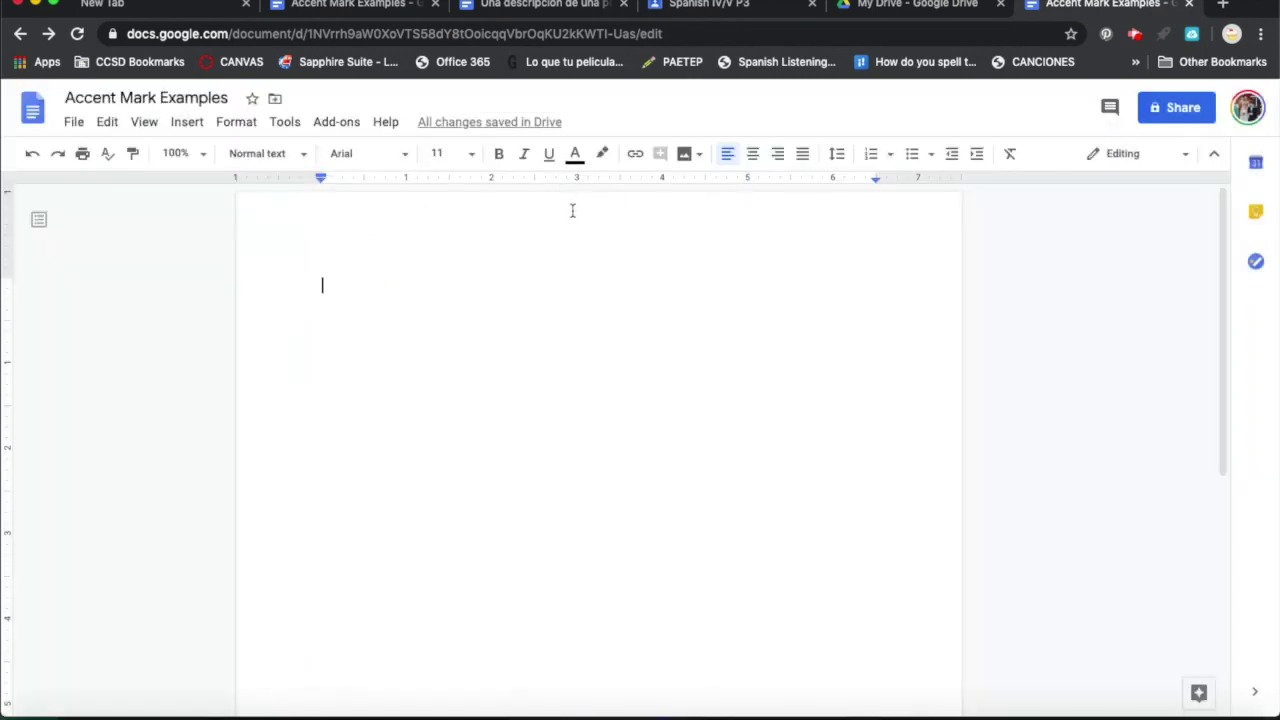
left_click(335, 122)
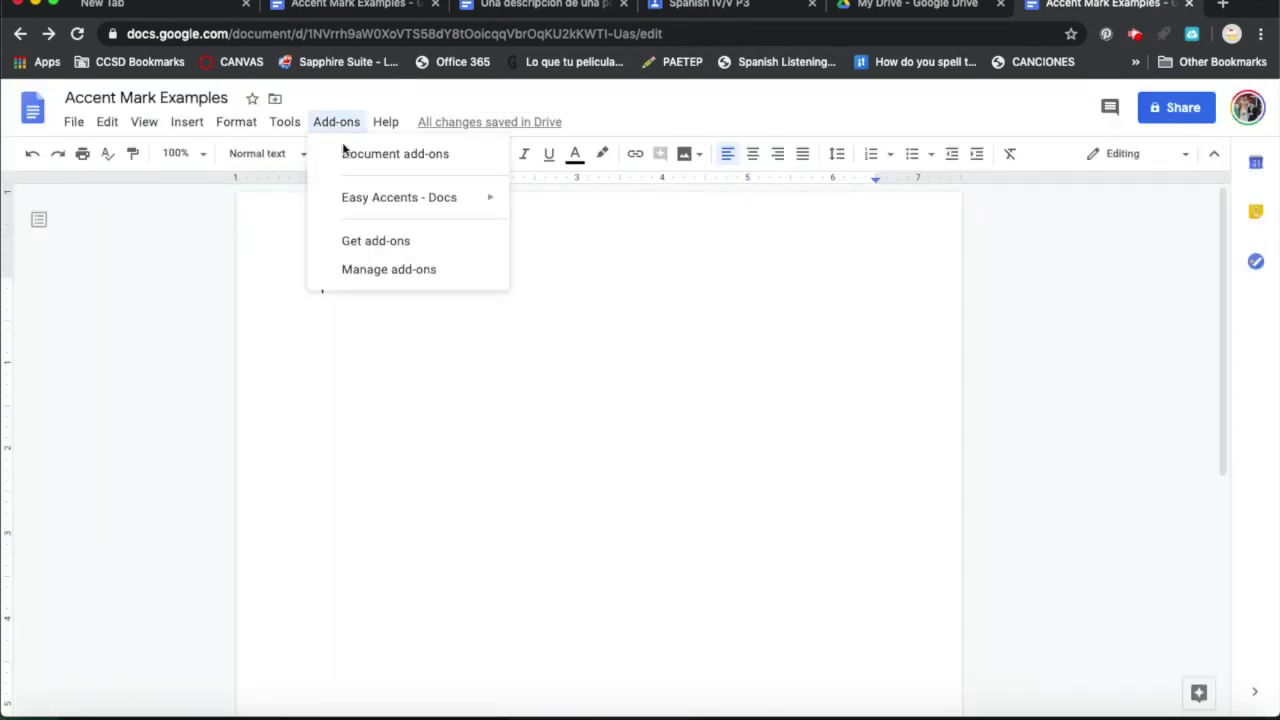
mouse_move(360, 203)
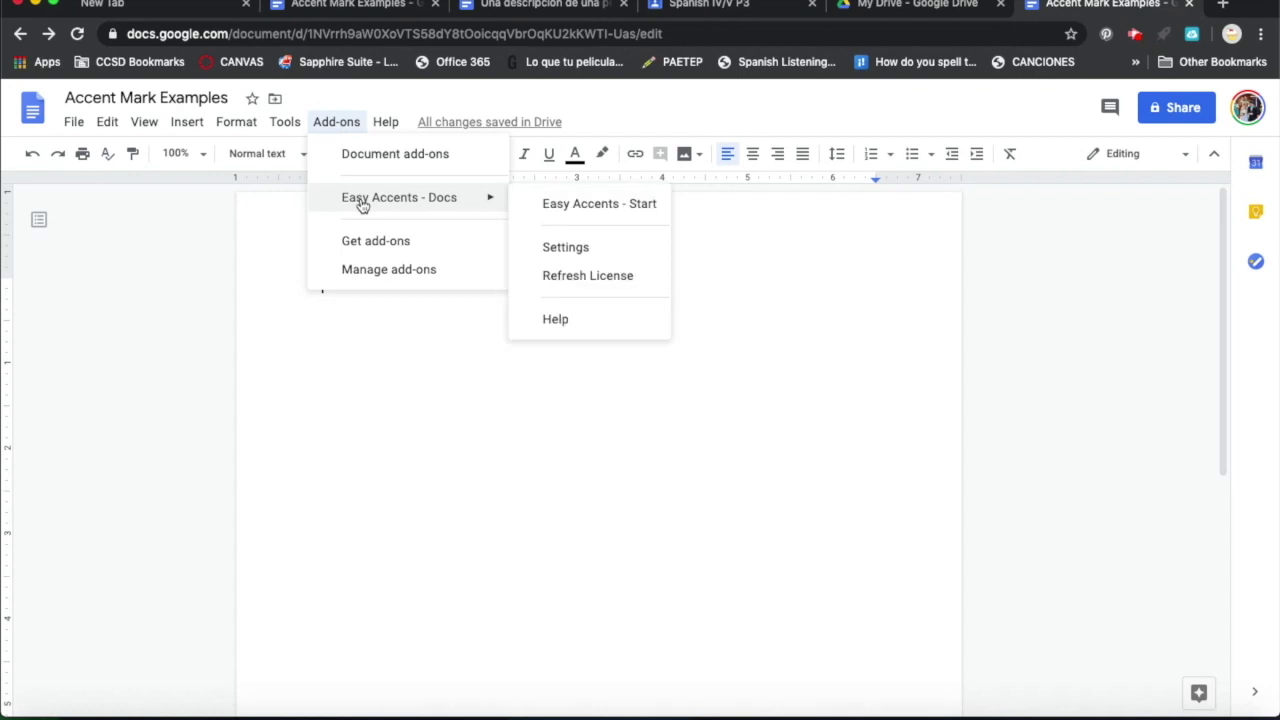
left_click(569, 209)
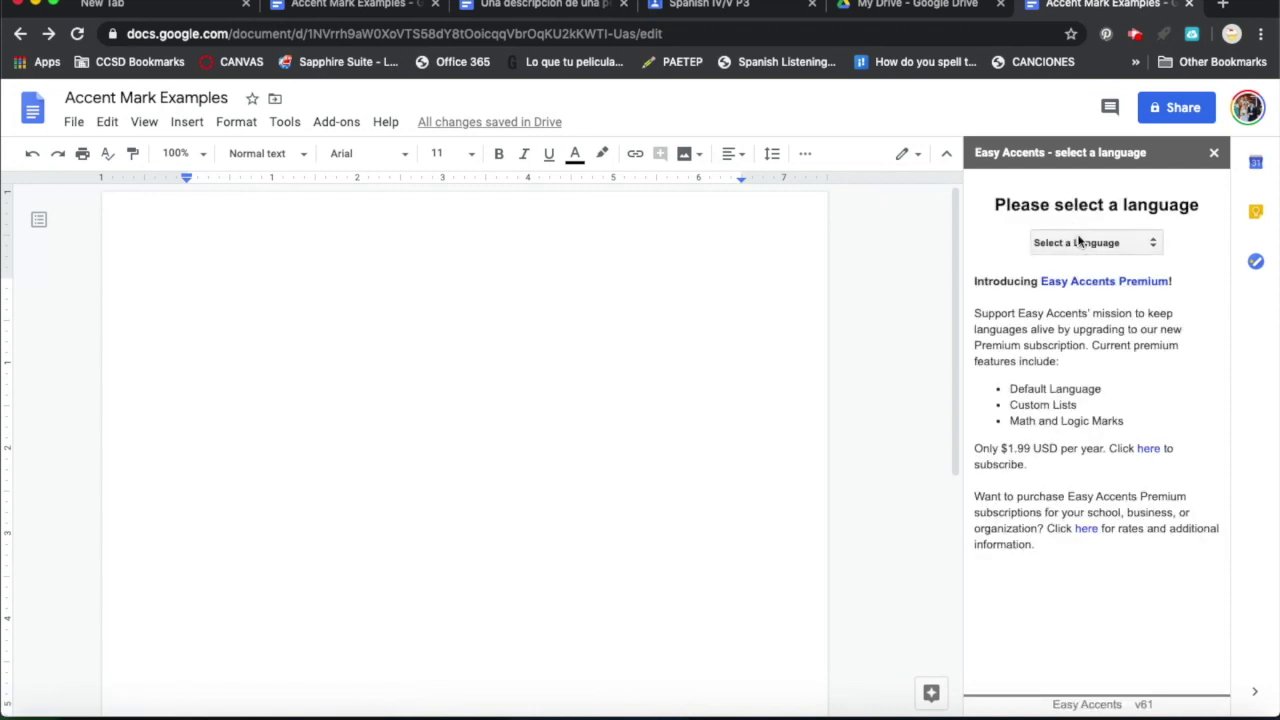
left_click(1087, 244)
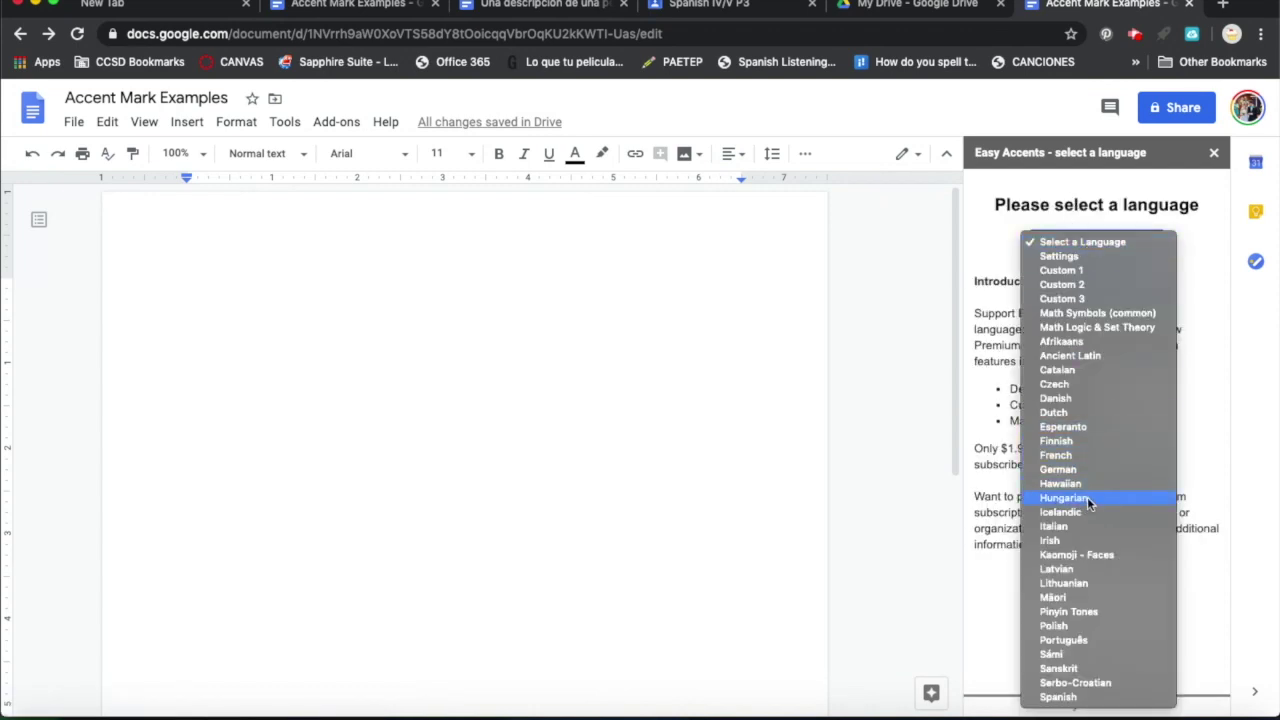
left_click(1090, 697)
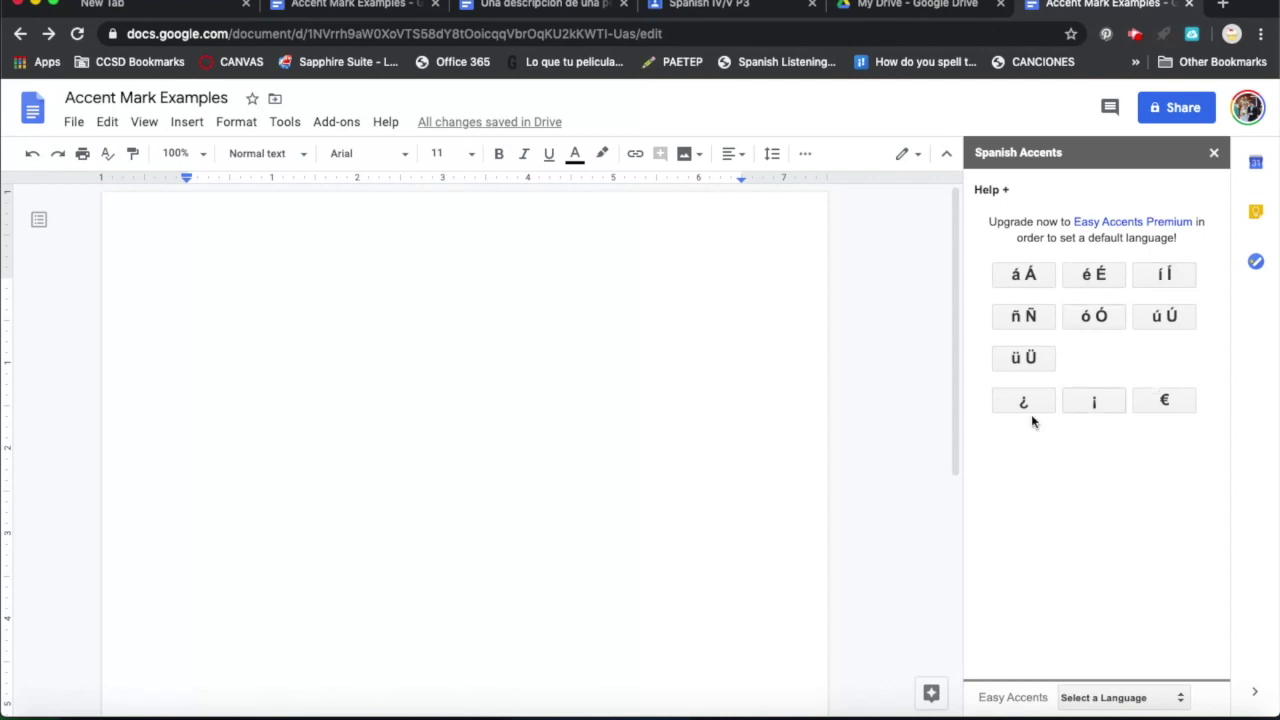
left_click(1023, 282)
key("Return")
left_click(1030, 280)
left_click(210, 287)
left_click_drag(198, 303, 174, 266)
key("BackSpace")
left_click(352, 12)
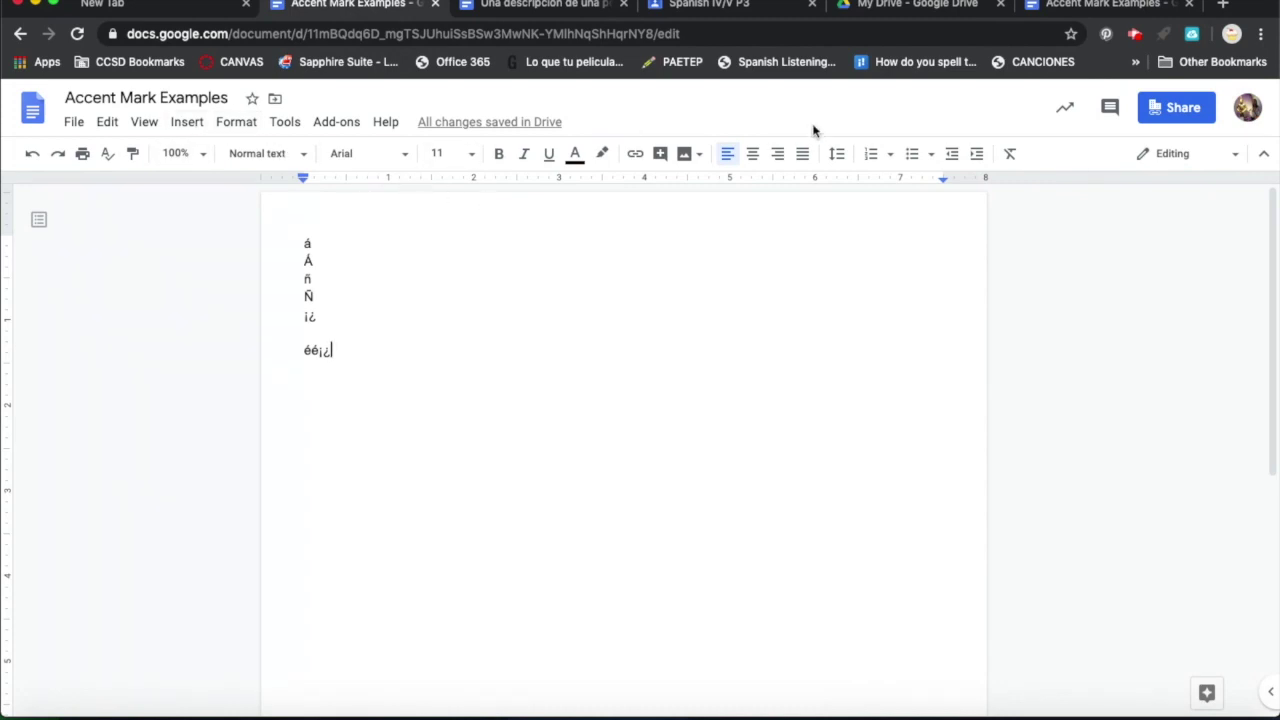
In a new tab, search Google for 'spanish accent marks', correcting the initial misspelling.
left_click(1224, 6)
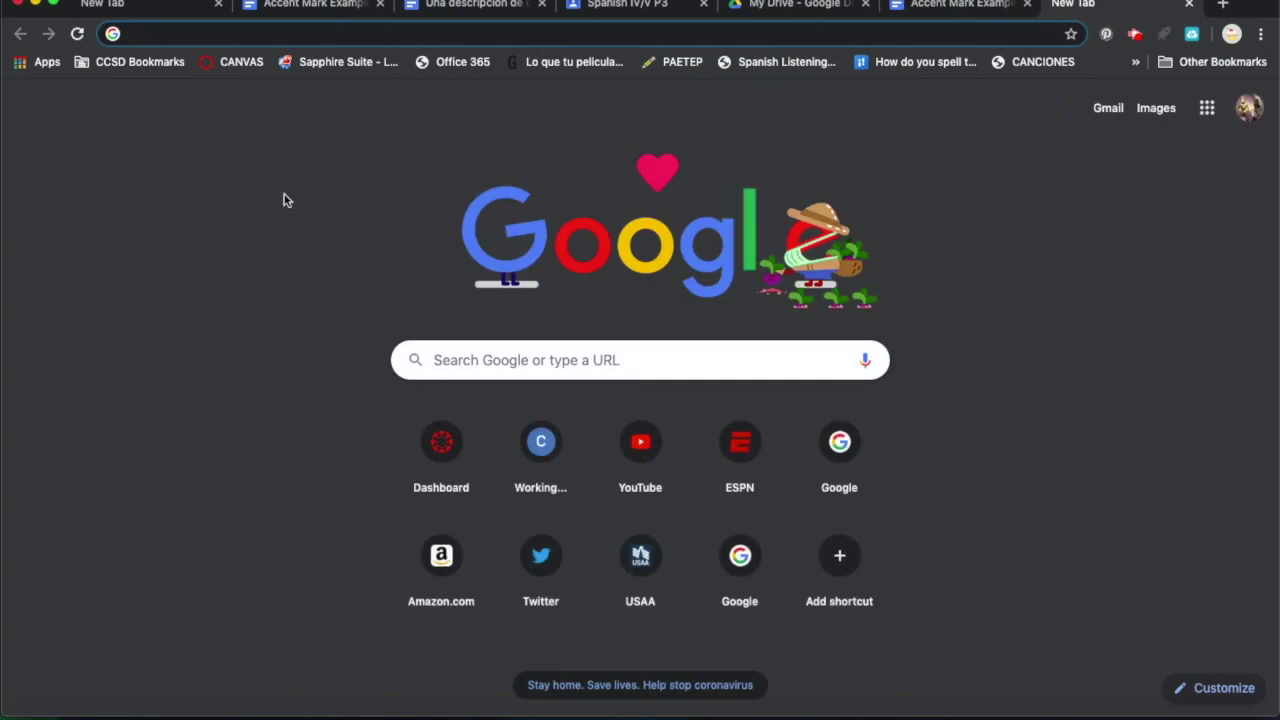
left_click(494, 364)
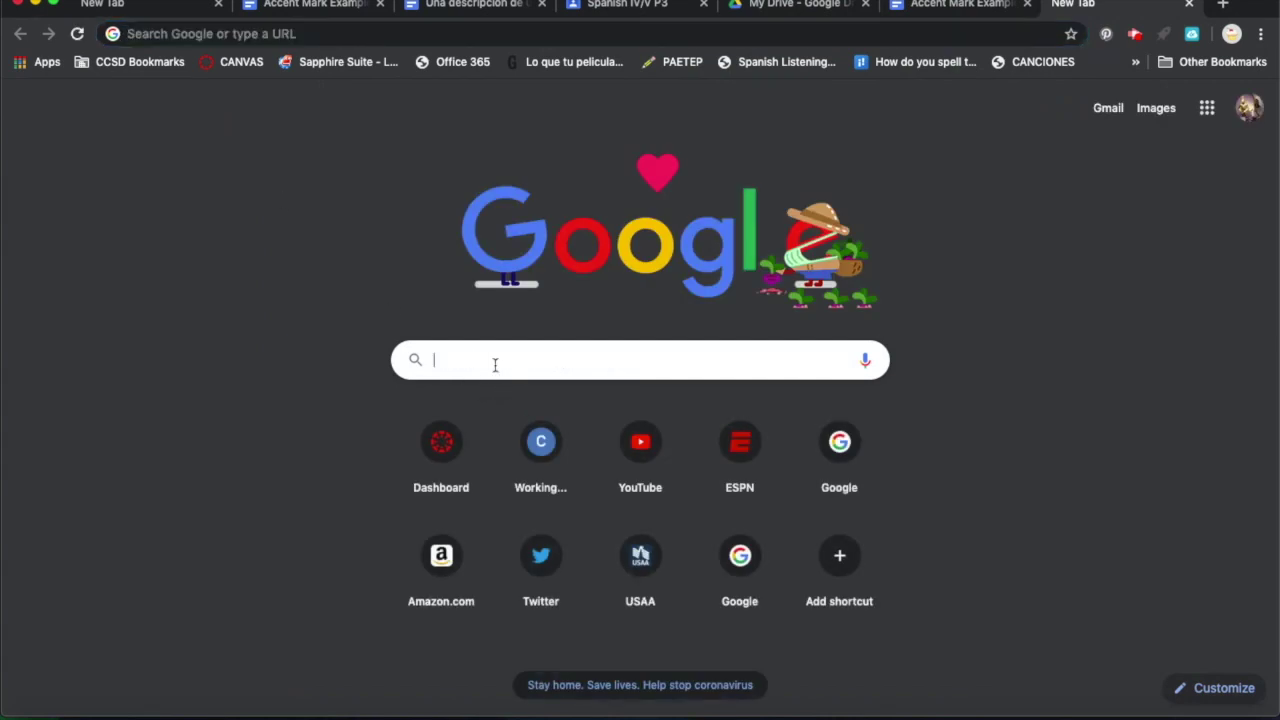
type("spanish accent mar")
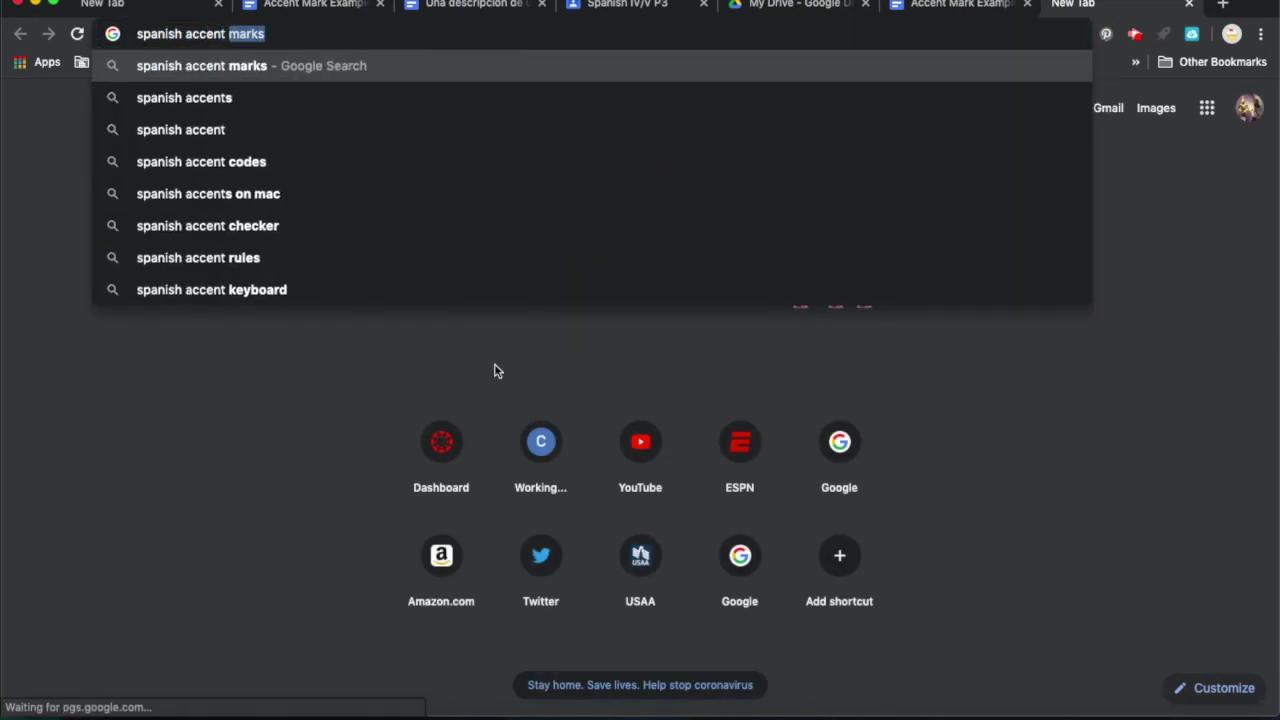
type("sk")
key("Return")
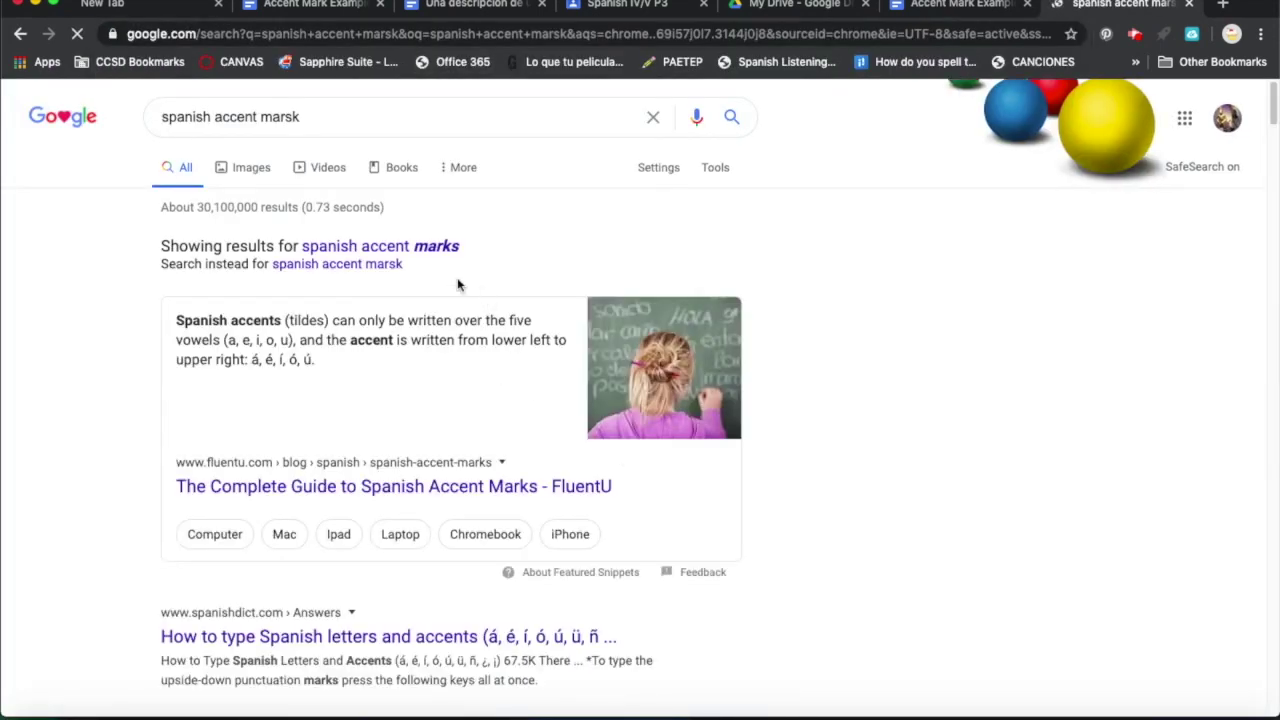
left_click(424, 252)
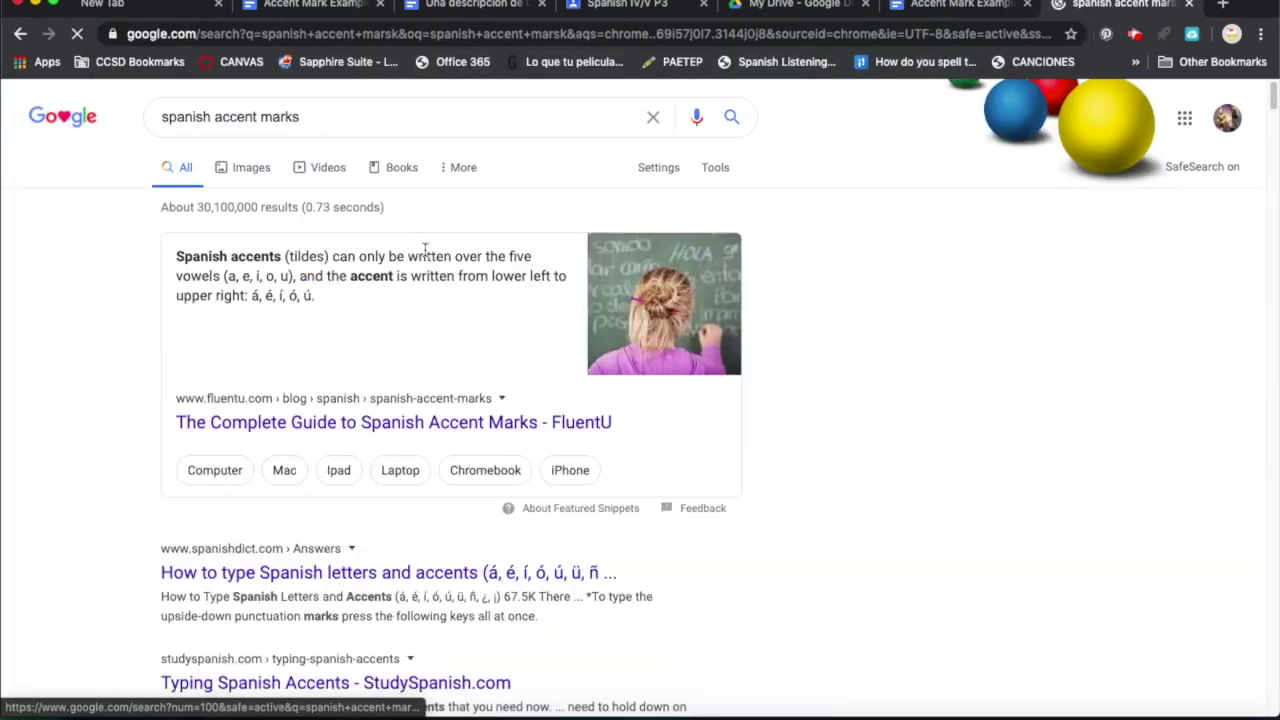
Copy the accented vowels á, é, í, ó, ú from the featured answer.
triple_click(270, 300)
left_click(334, 306)
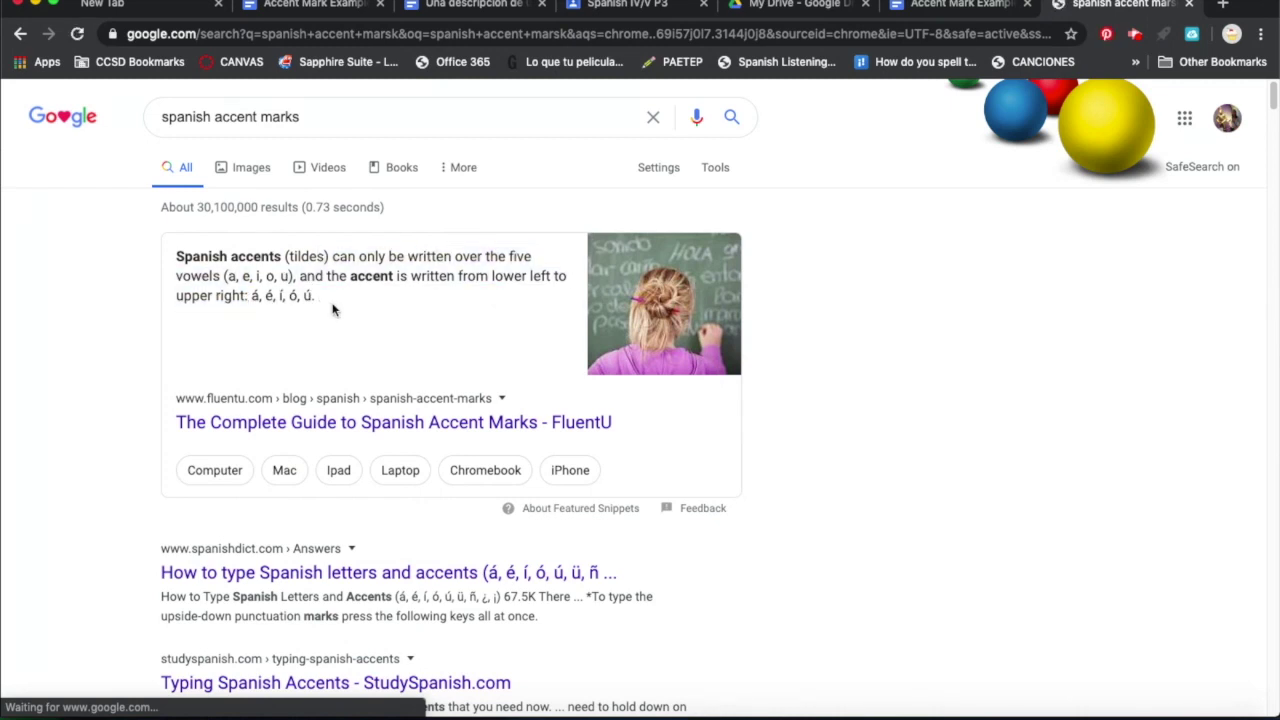
left_click_drag(287, 276, 226, 277)
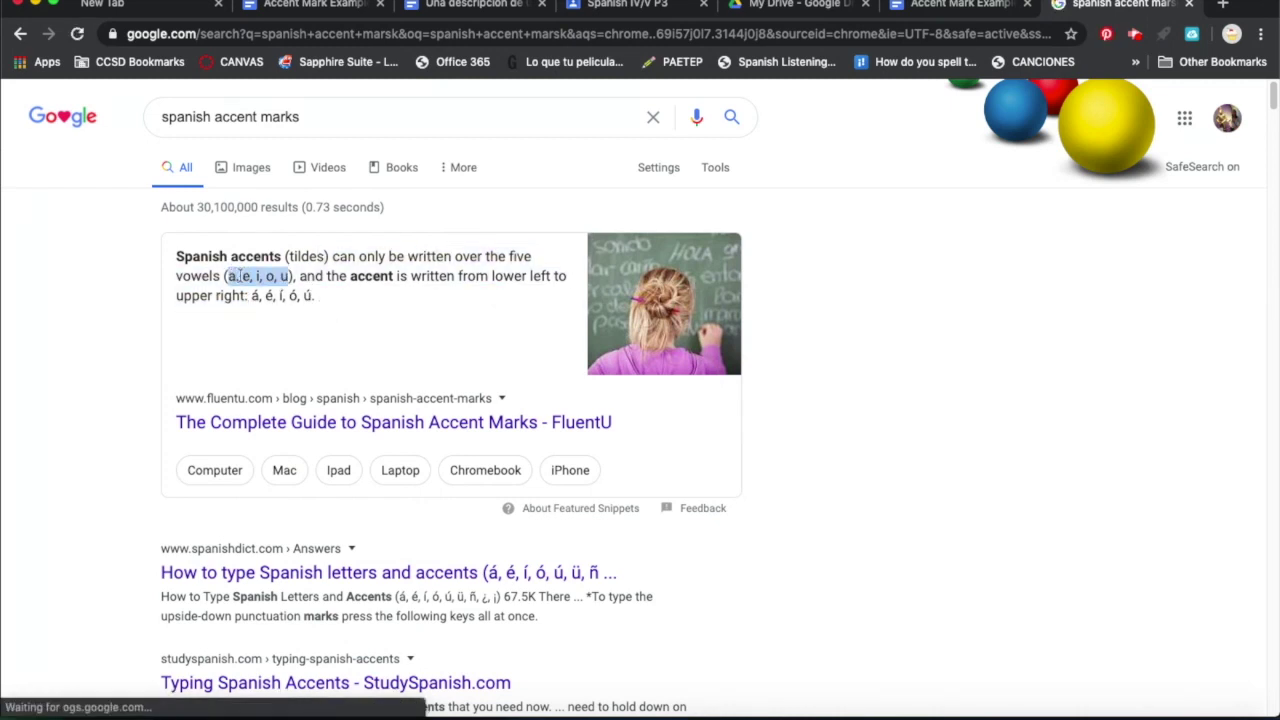
left_click(298, 296)
triple_click(317, 297)
left_click(314, 297)
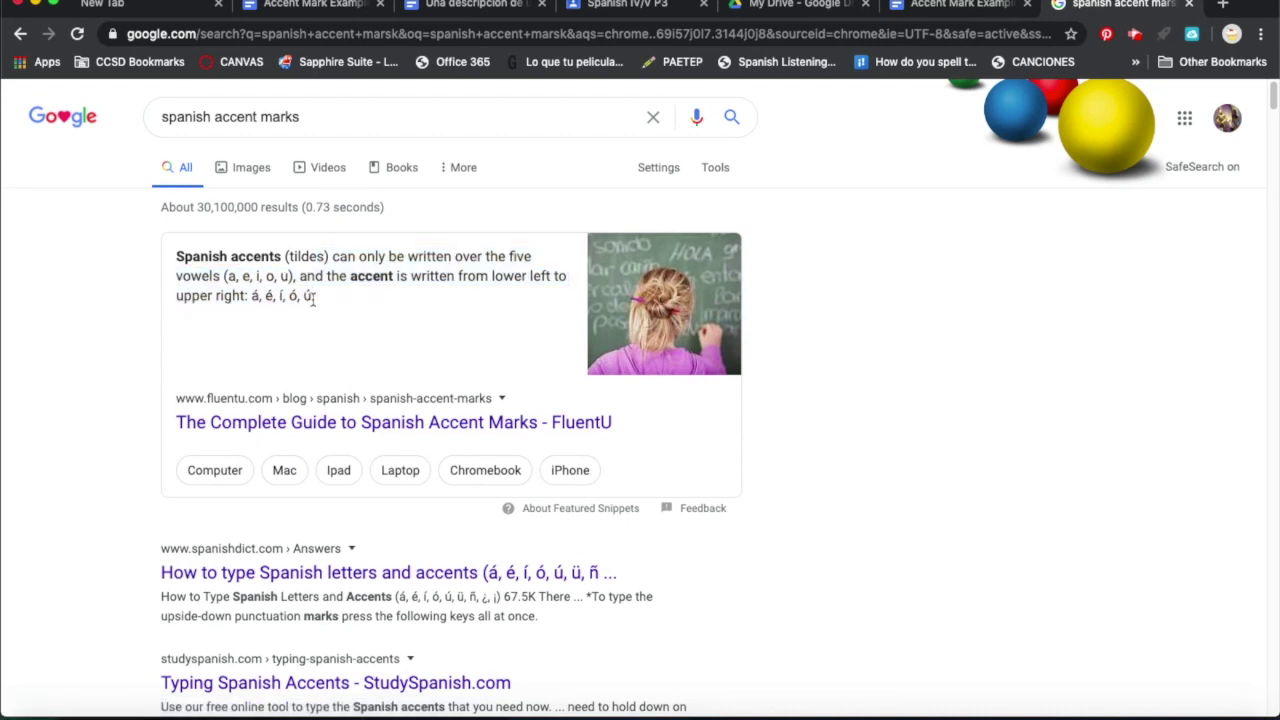
left_click_drag(311, 295, 252, 297)
right_click(286, 304)
left_click(321, 336)
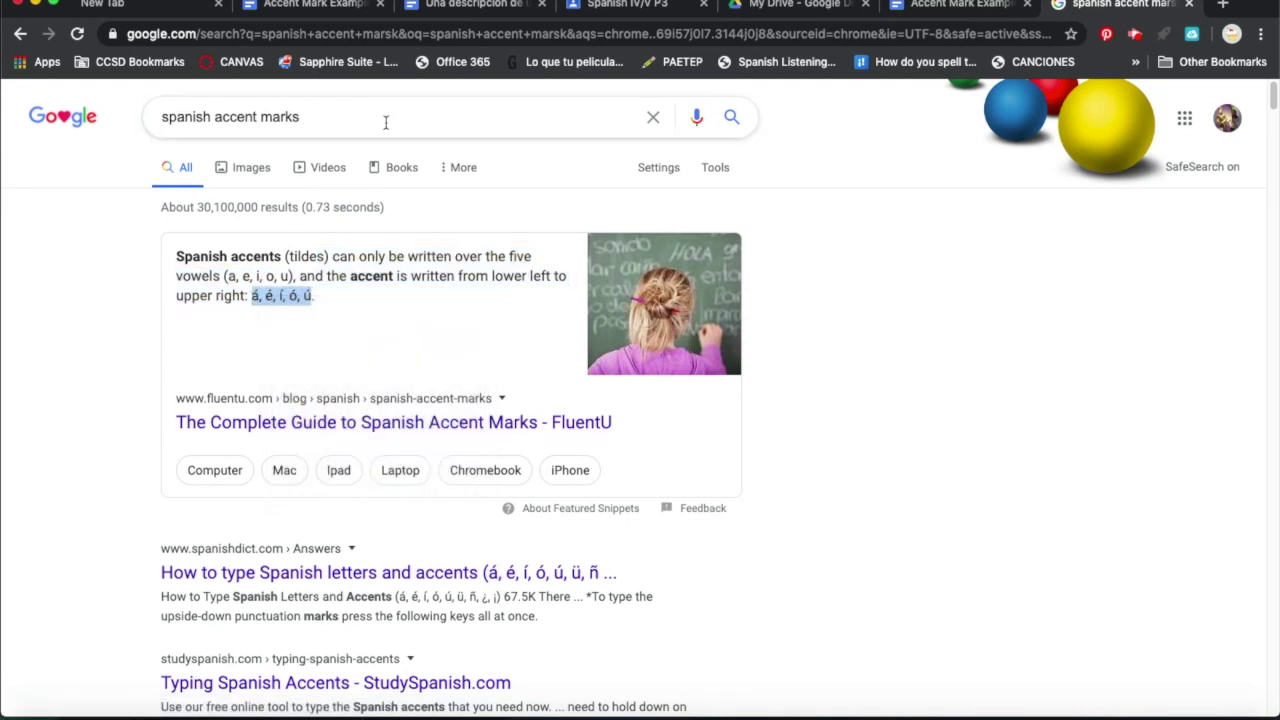
left_click(330, 6)
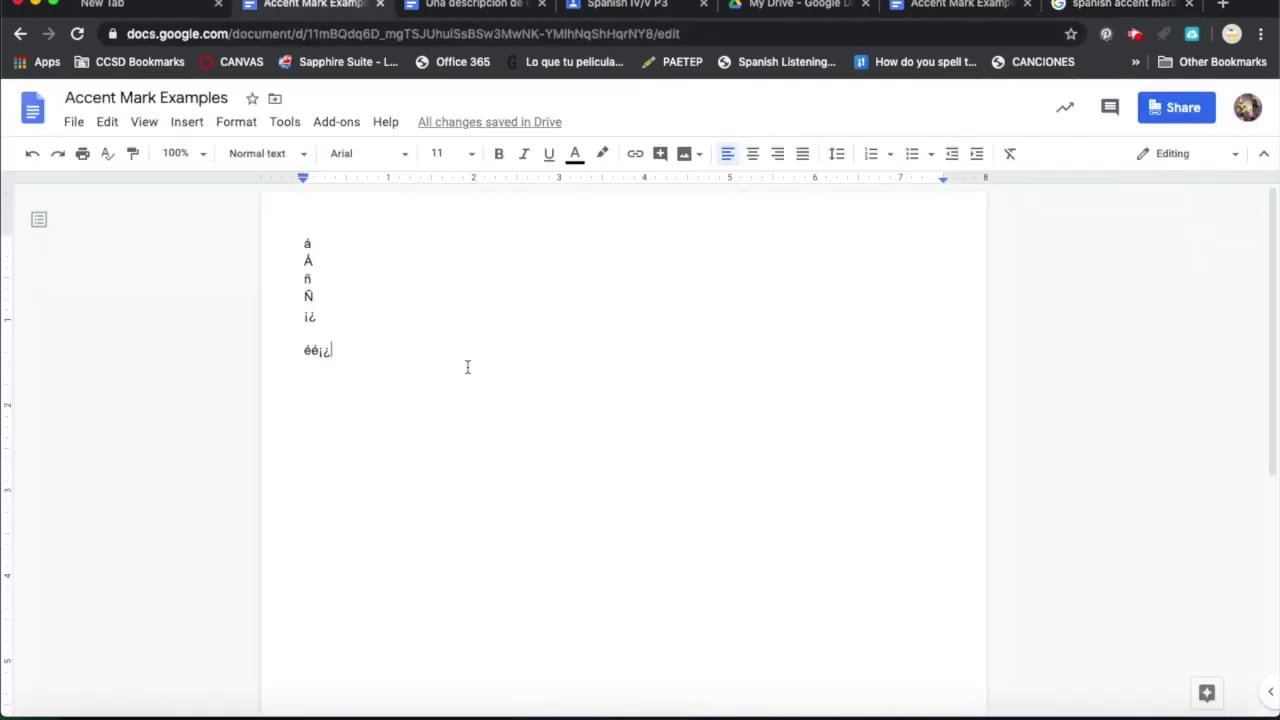
Paste the accented vowels á, é, í, ó, ú onto an empty line in Accent Mark Examples.
key("Return")
key("Return")
key("BackSpace")
right_click(369, 381)
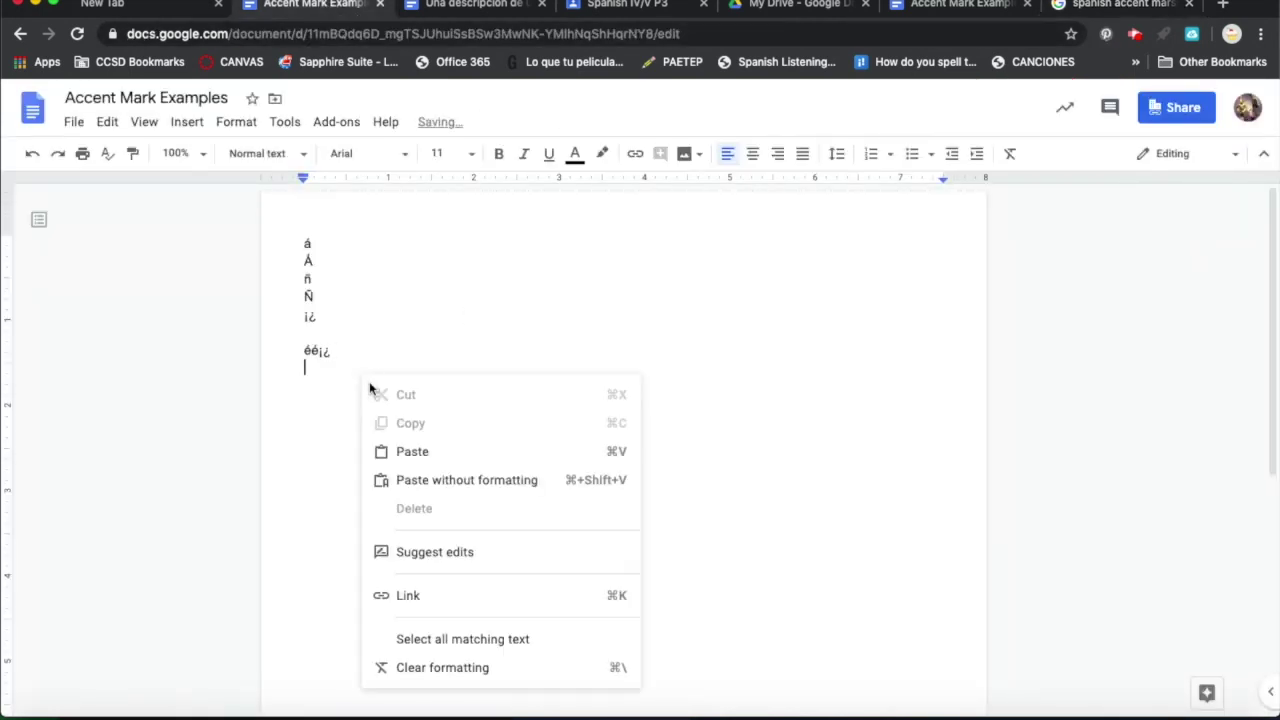
left_click(412, 452)
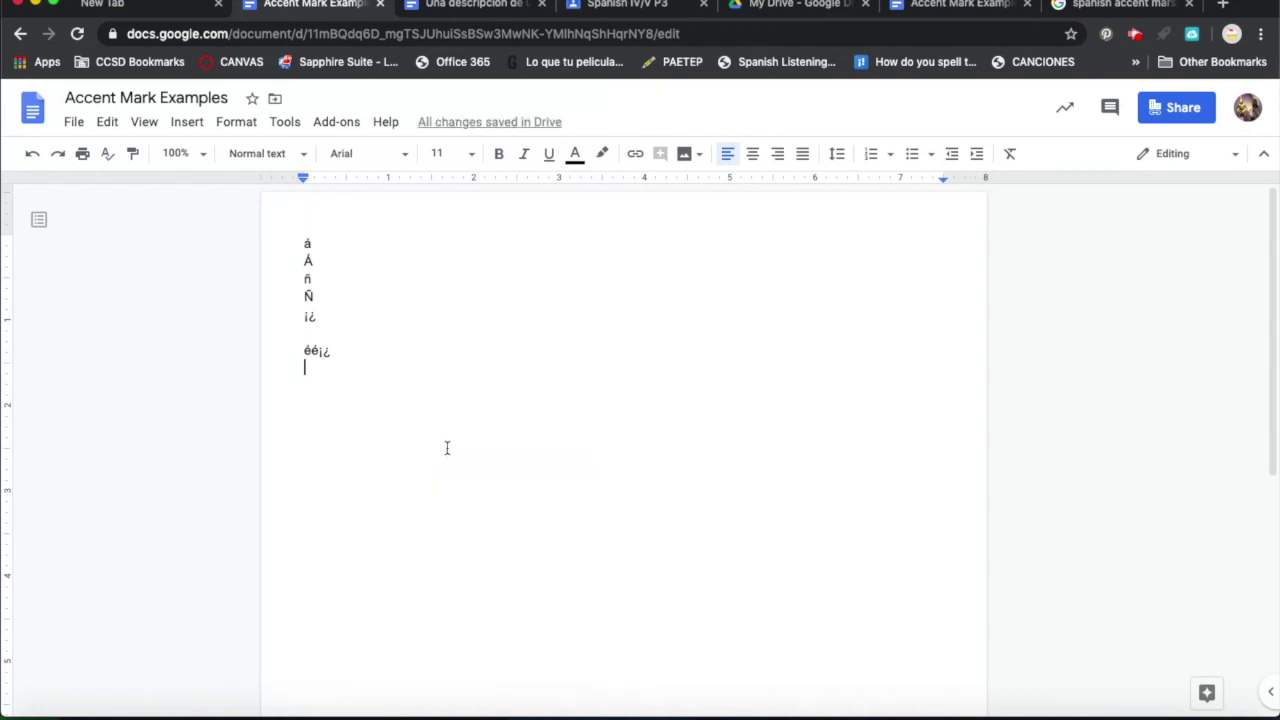
Copy the list á, é, í, ó, ú, ü, ñ, ¿, ¡ from the results and paste it on a new line.
left_click(1093, 12)
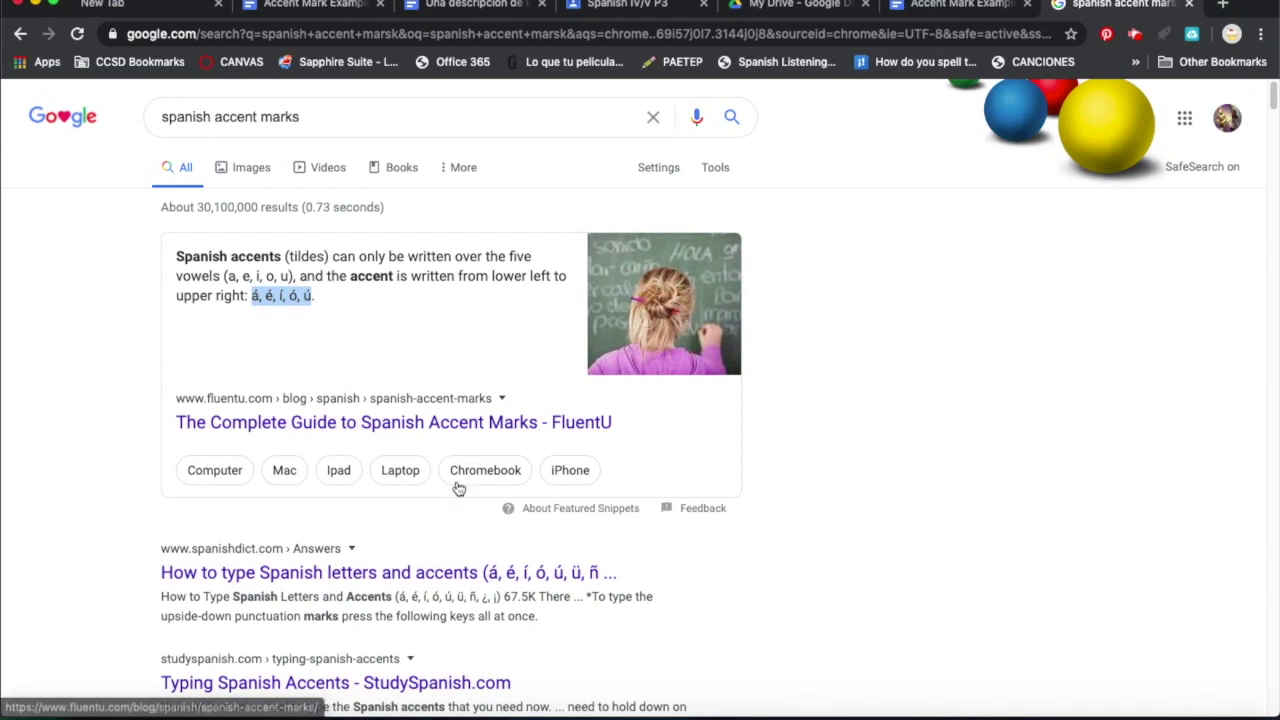
scroll(459, 488, "down", 2)
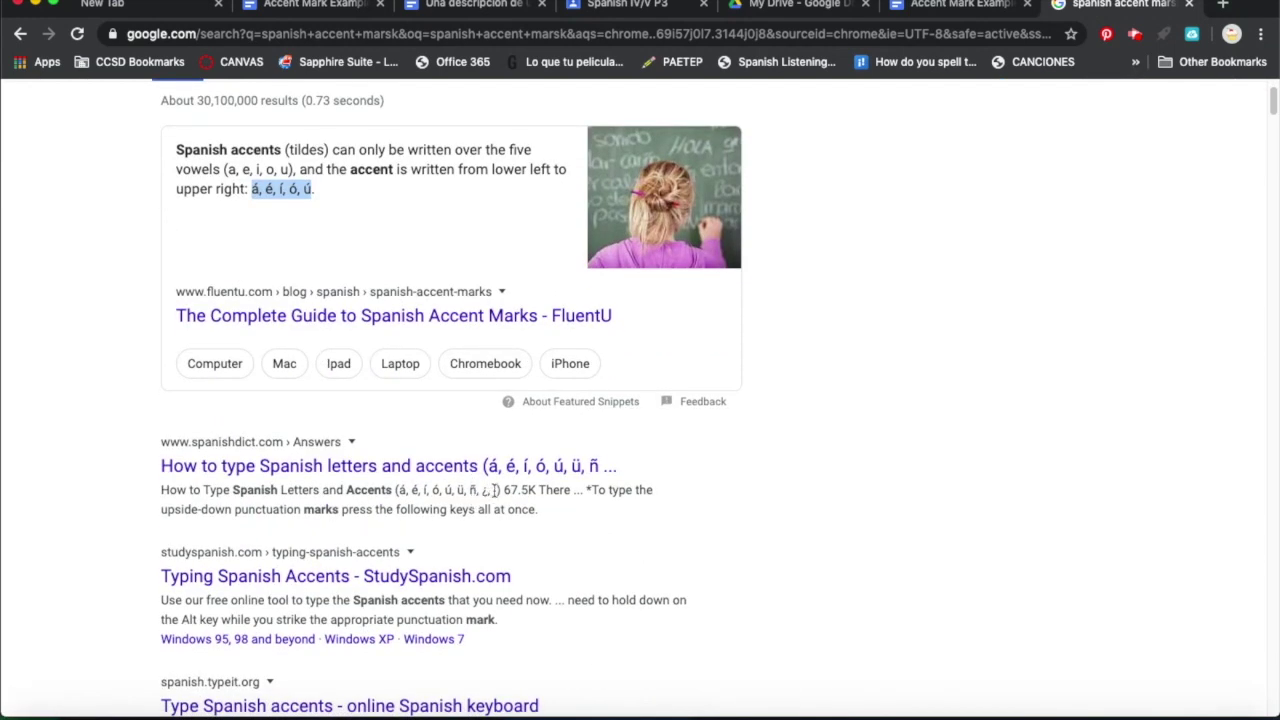
left_click_drag(494, 490, 409, 488)
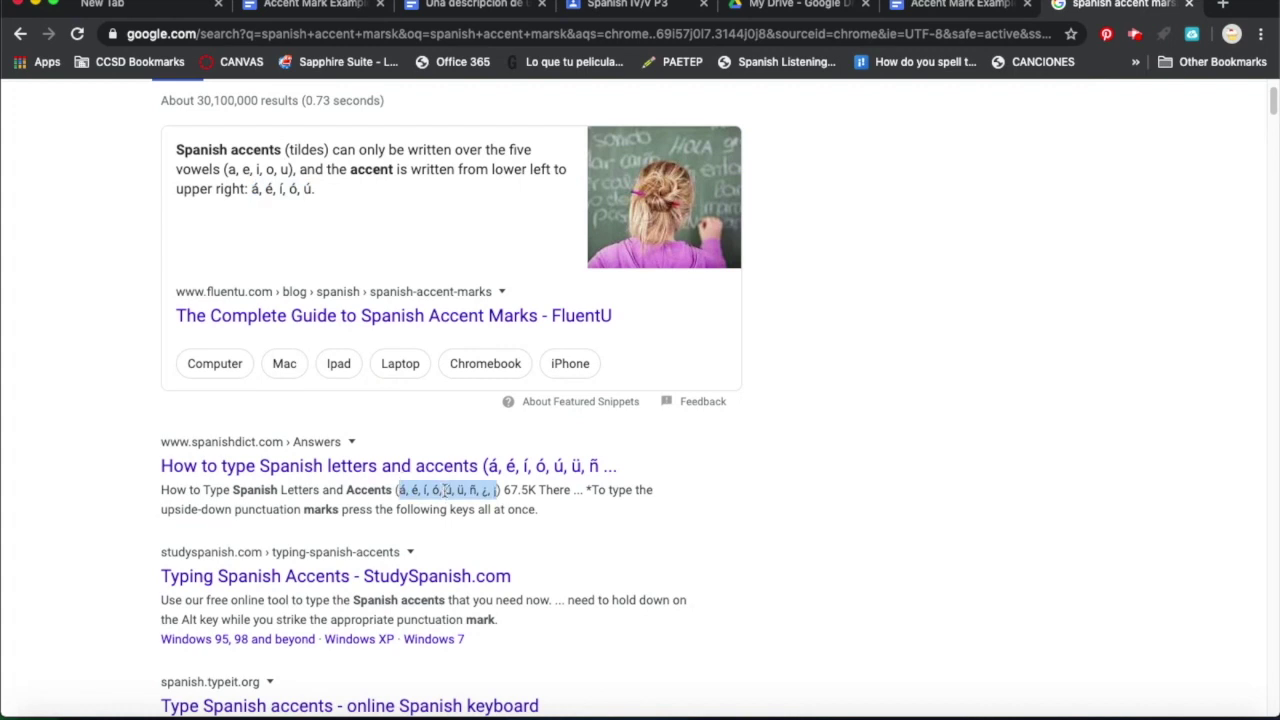
right_click(446, 490)
left_click(473, 522)
left_click(272, 5)
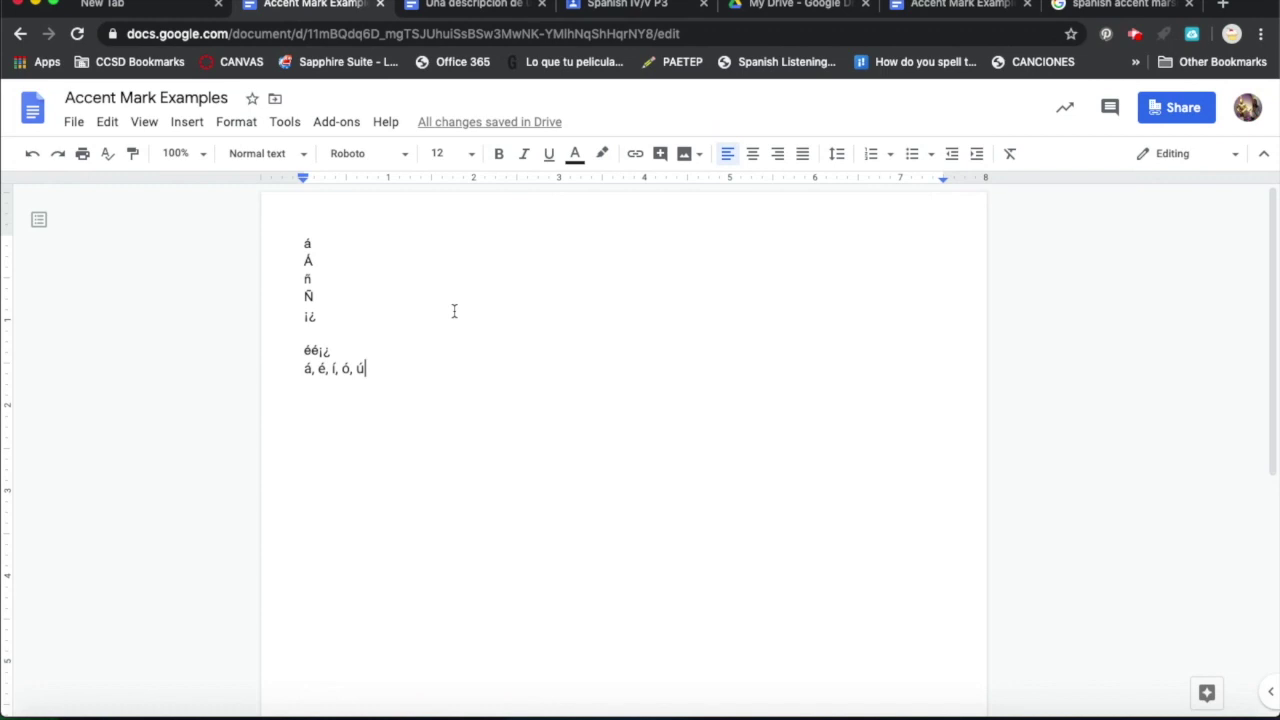
key("Return")
key("Return")
right_click(392, 401)
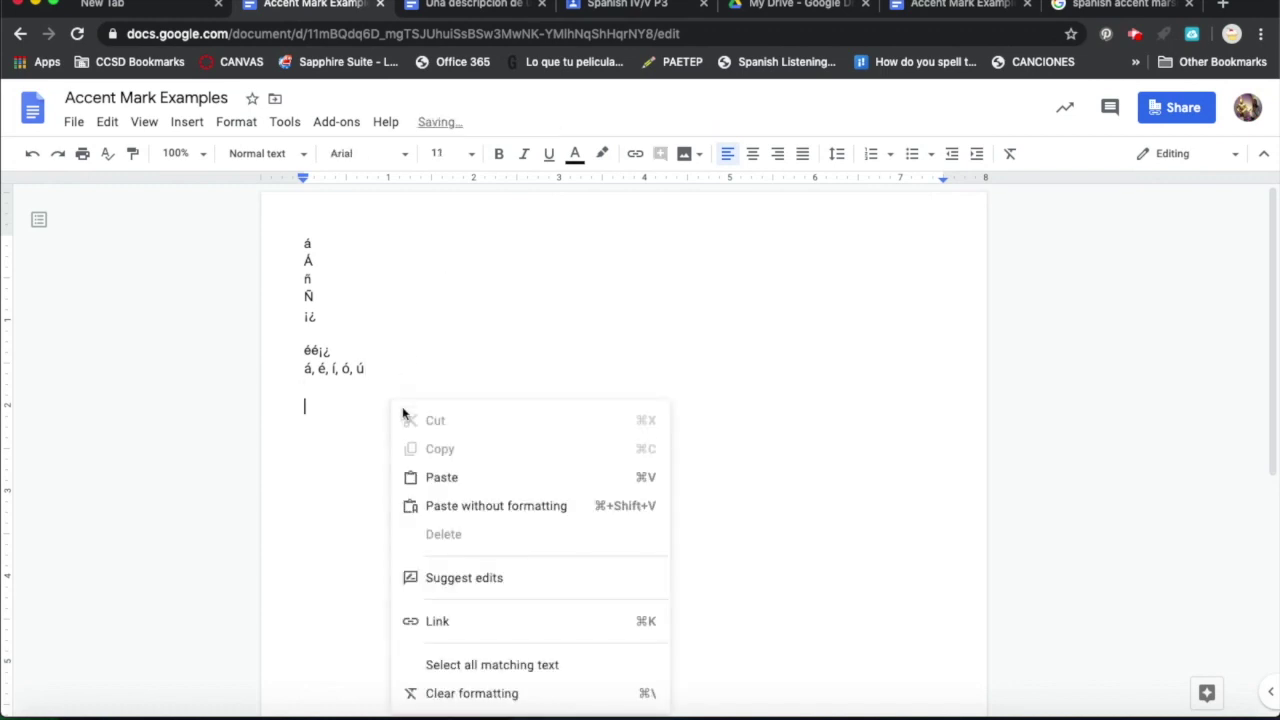
left_click(436, 483)
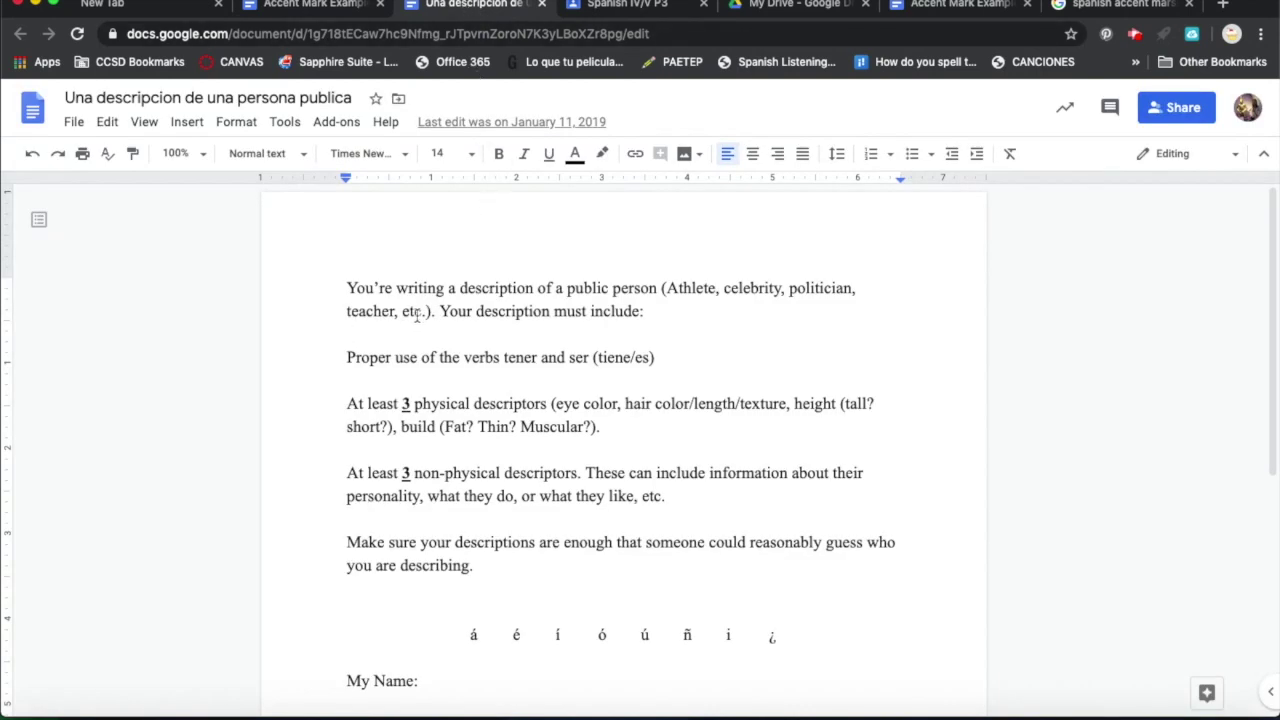
scroll(624, 233, "down", 1)
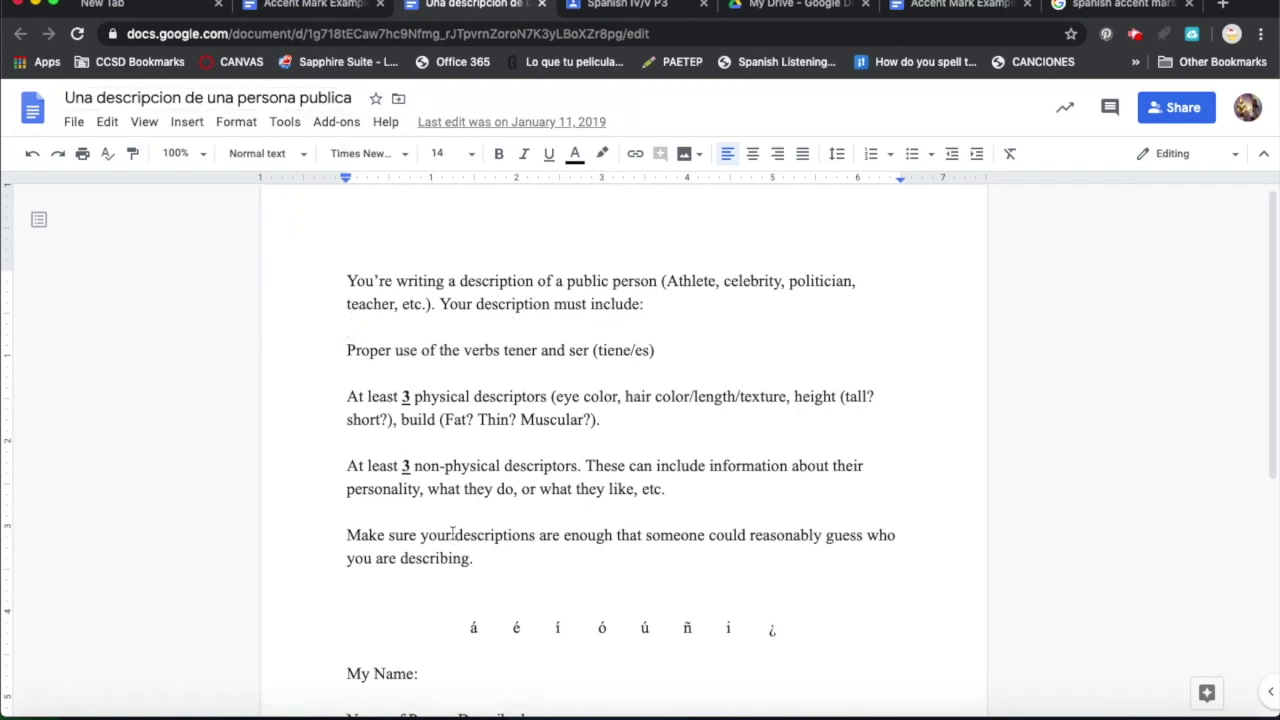
scroll(453, 534, "down", 3)
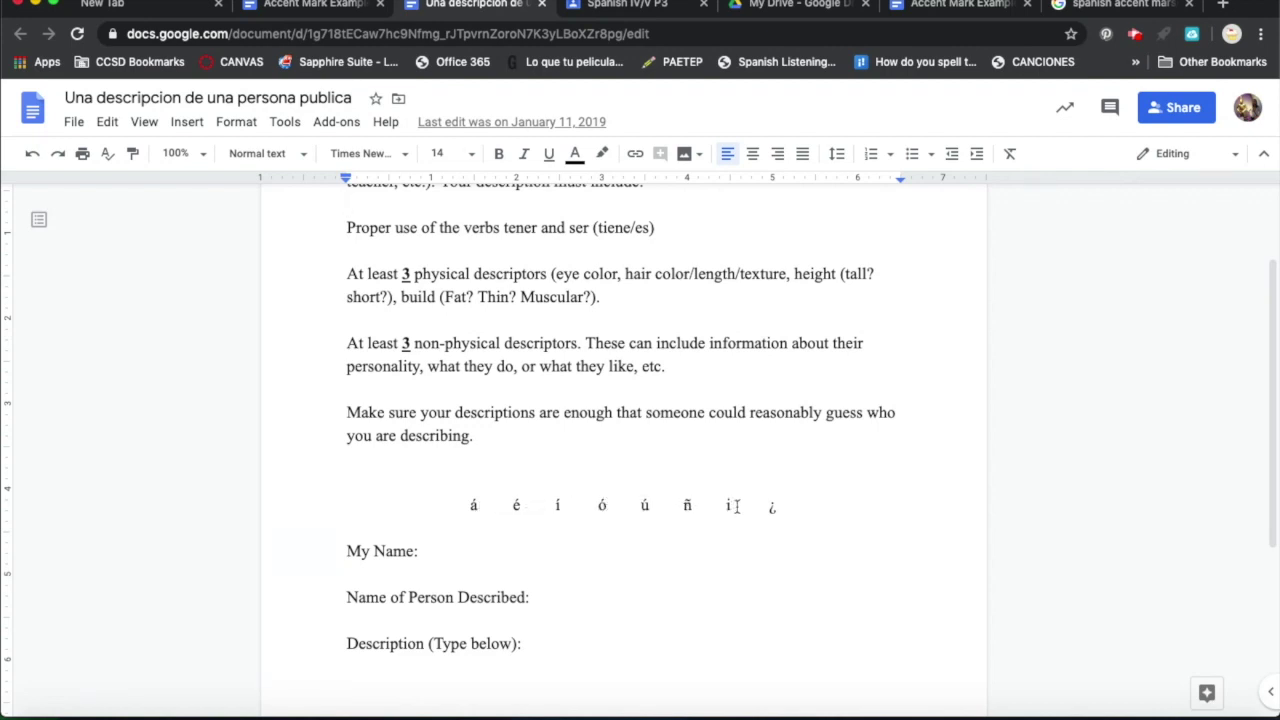
double_click(730, 505)
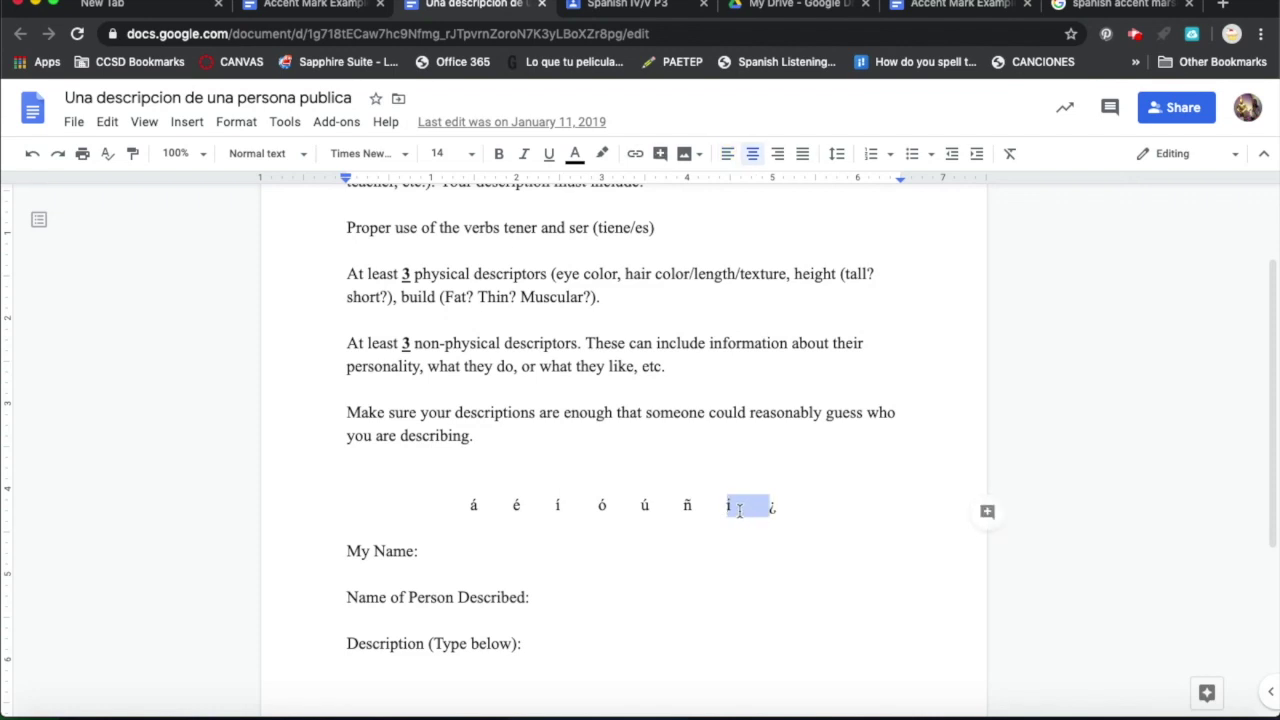
left_click(765, 508)
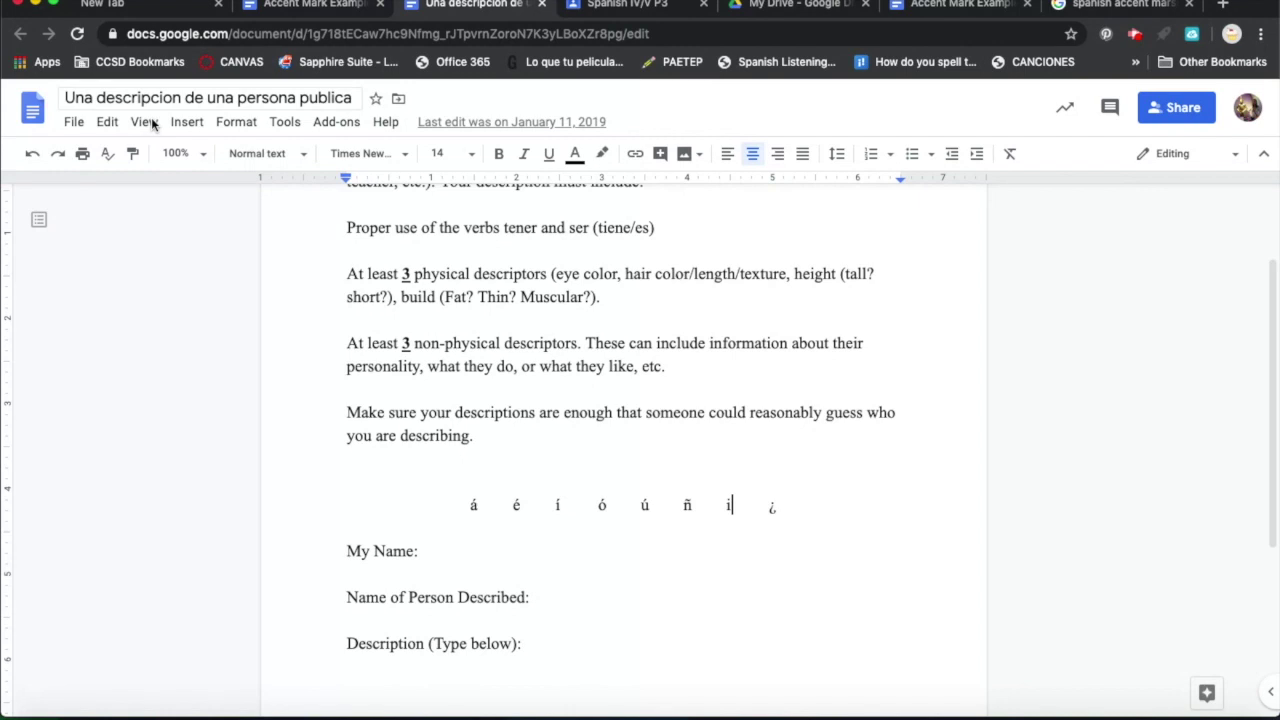
key("ctrl+shift+Tab")
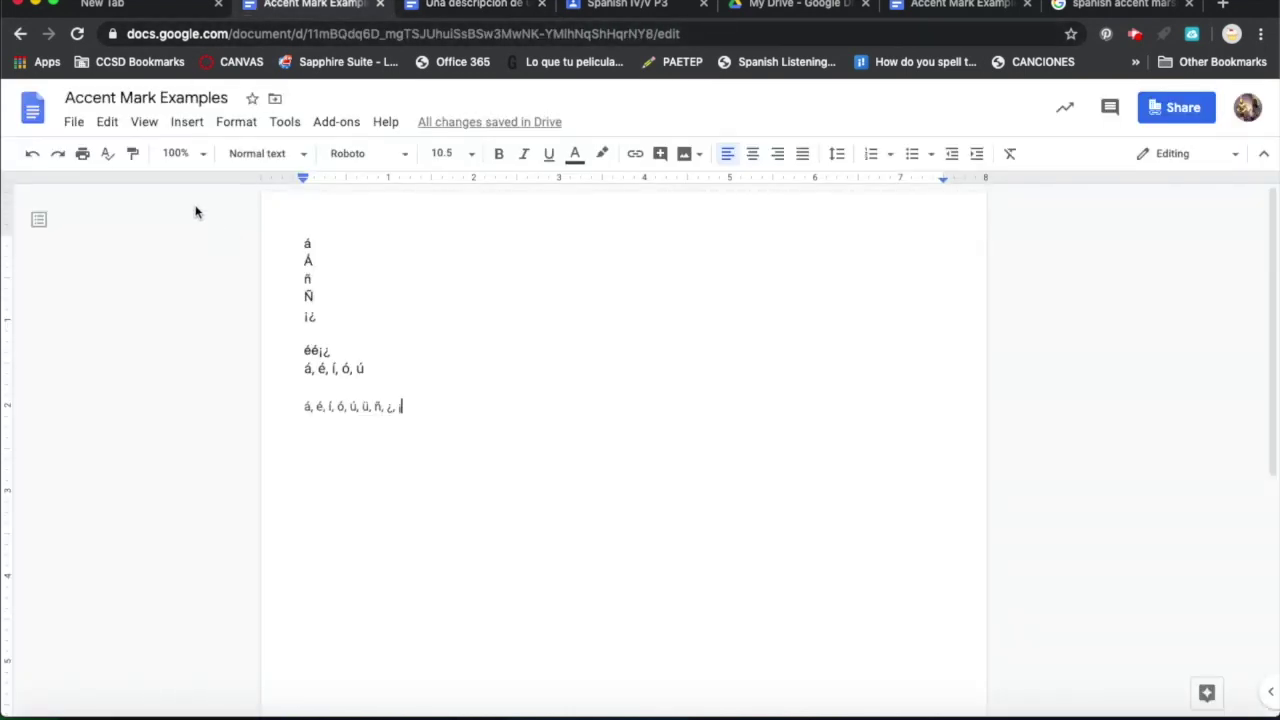
left_click(186, 122)
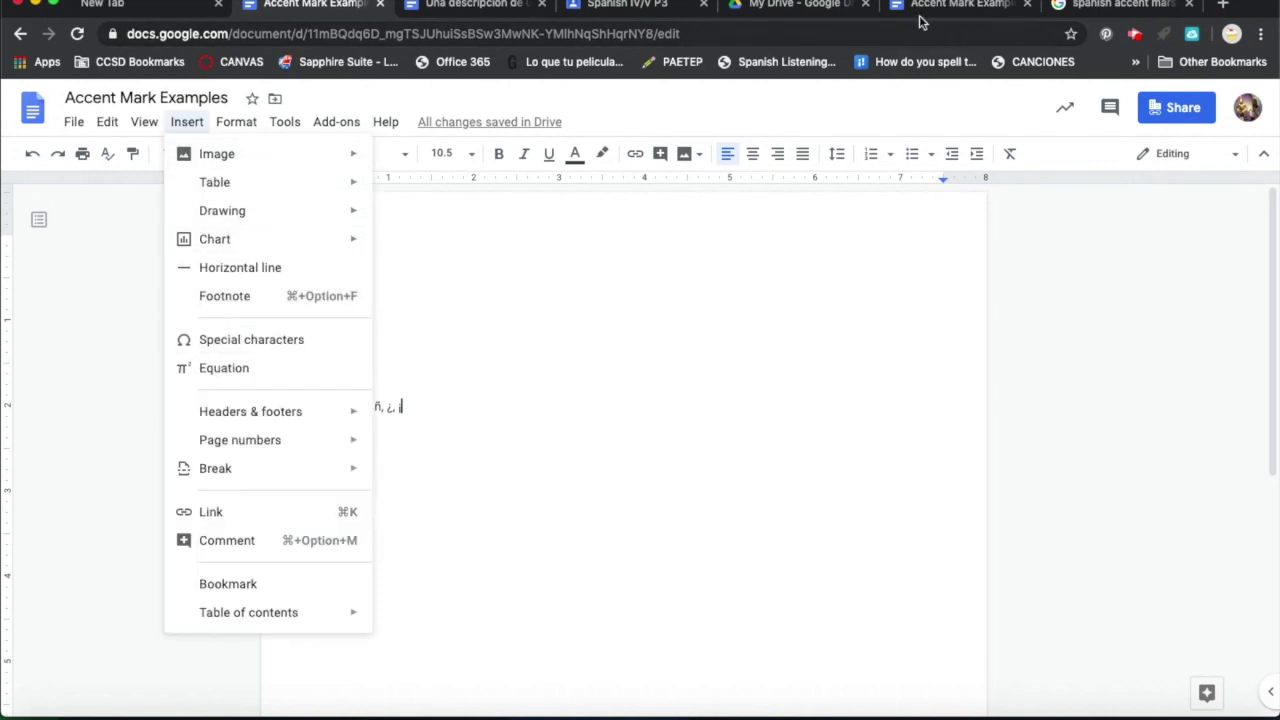
left_click(950, 7)
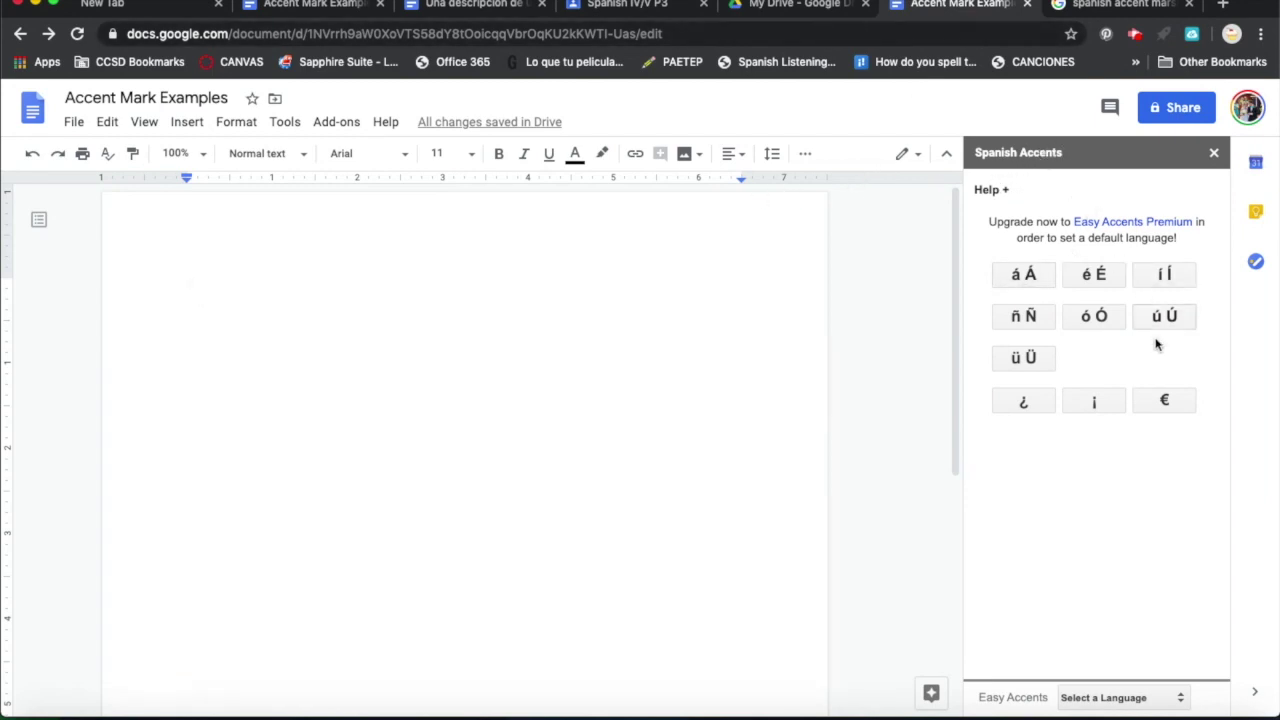
left_click(336, 122)
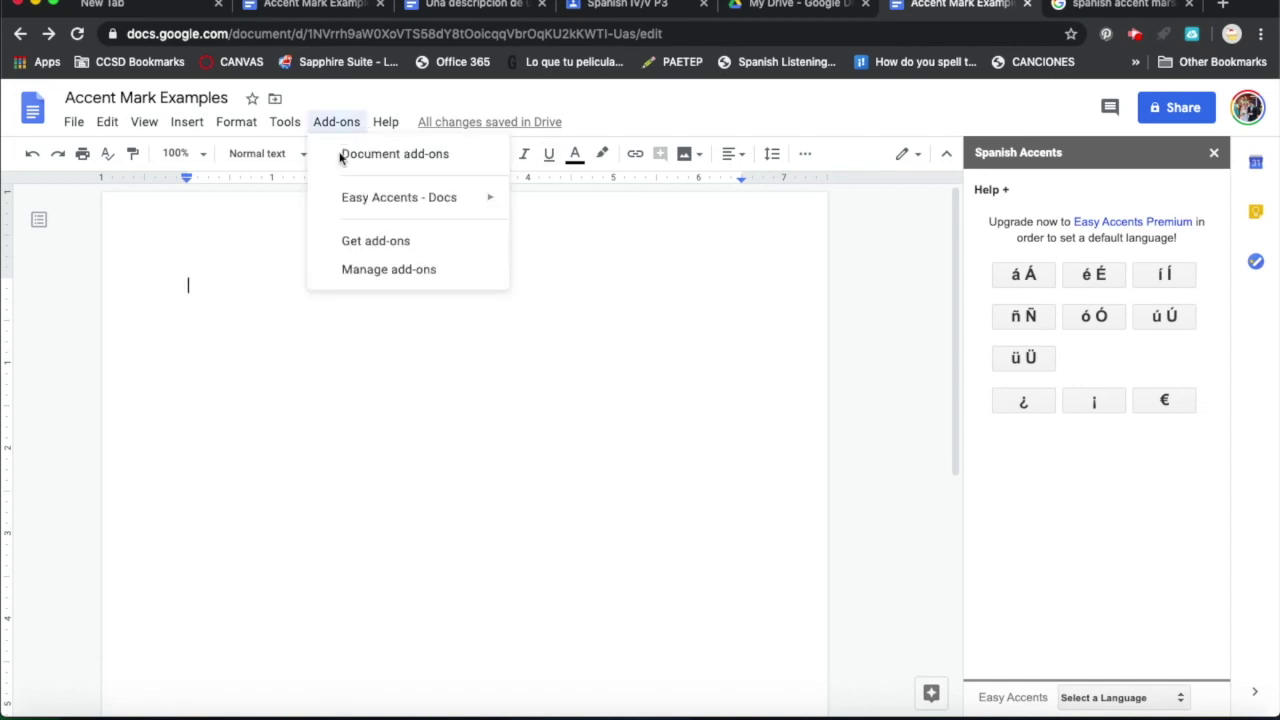
left_click(214, 241)
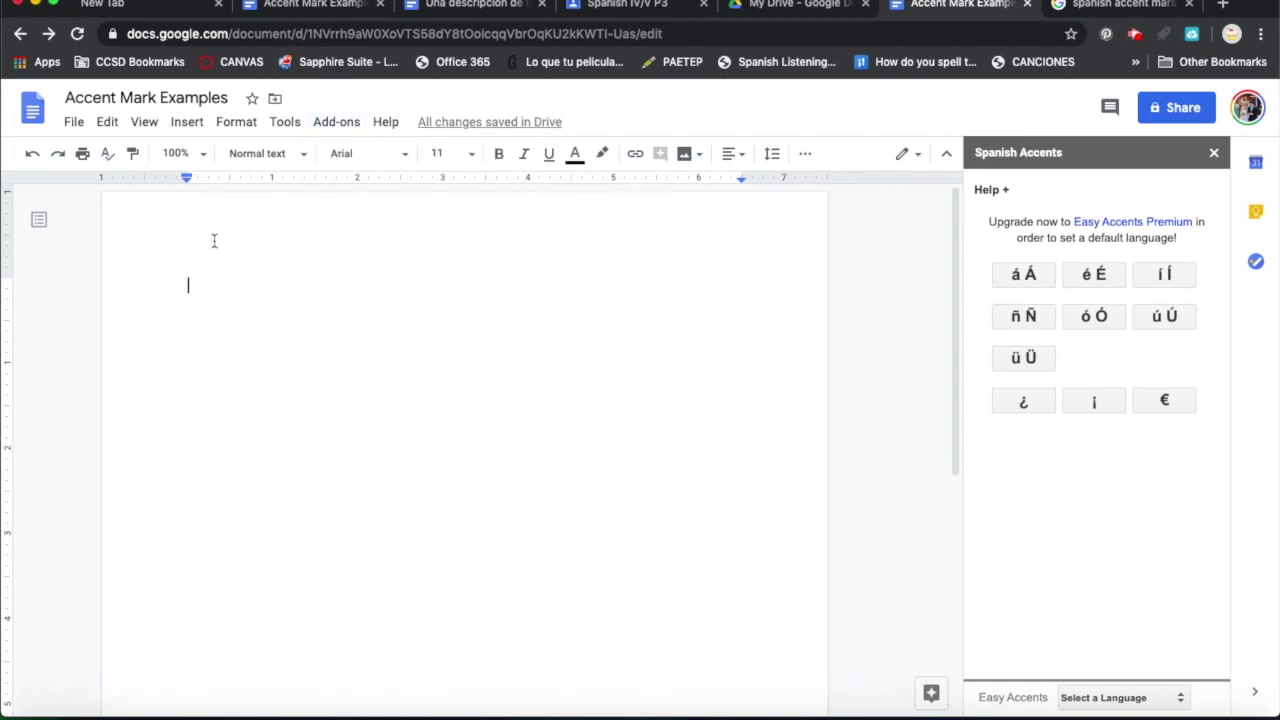
left_click(1105, 33)
left_click(1110, 6)
scroll(404, 203, "up", 3)
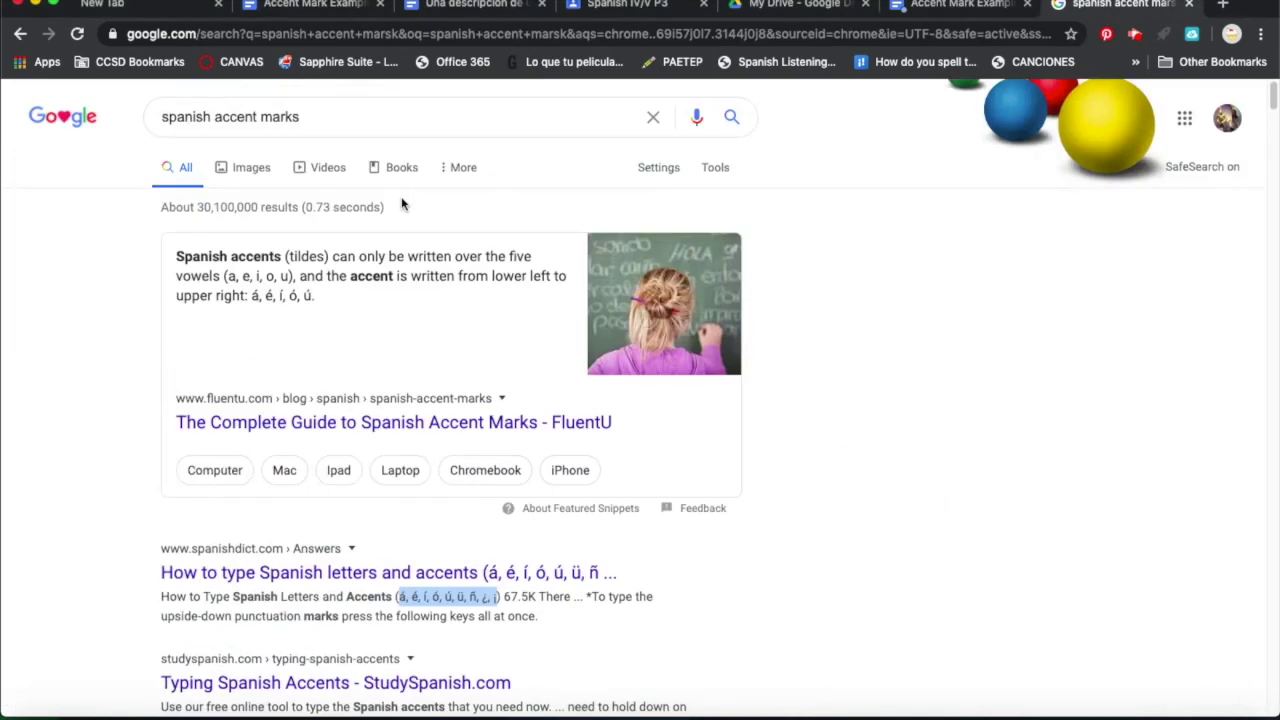
left_click(437, 10)
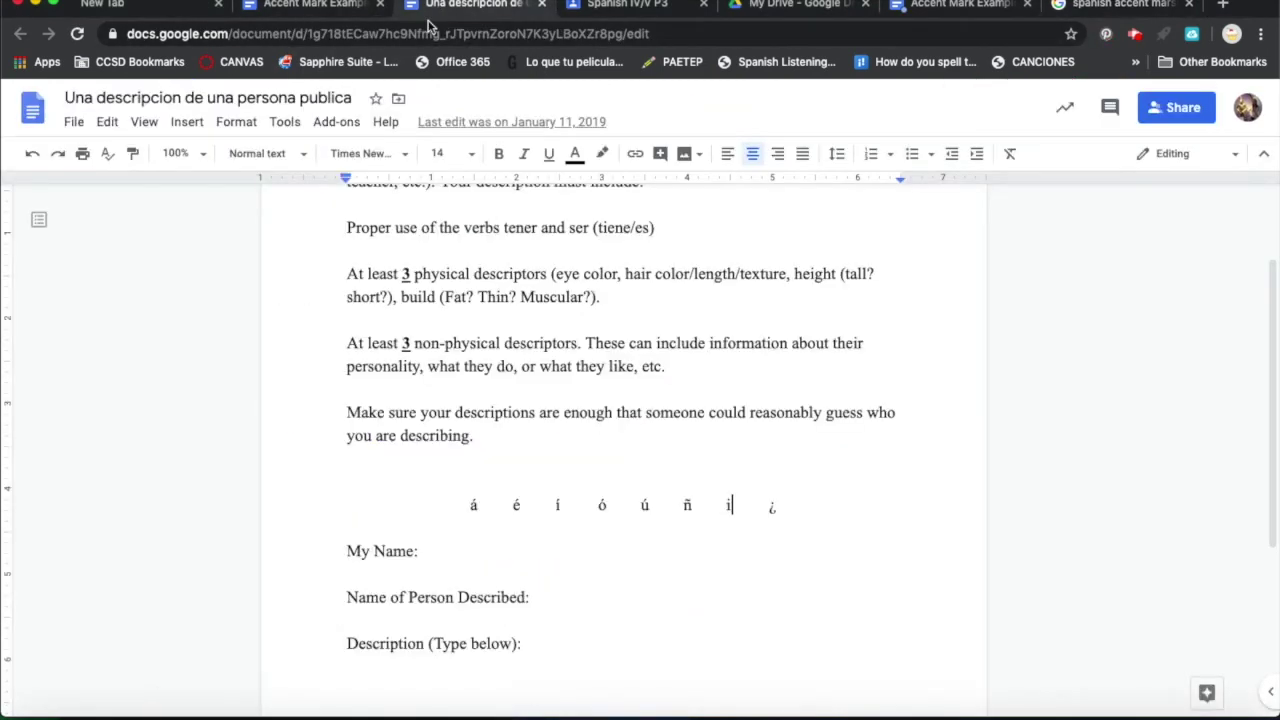